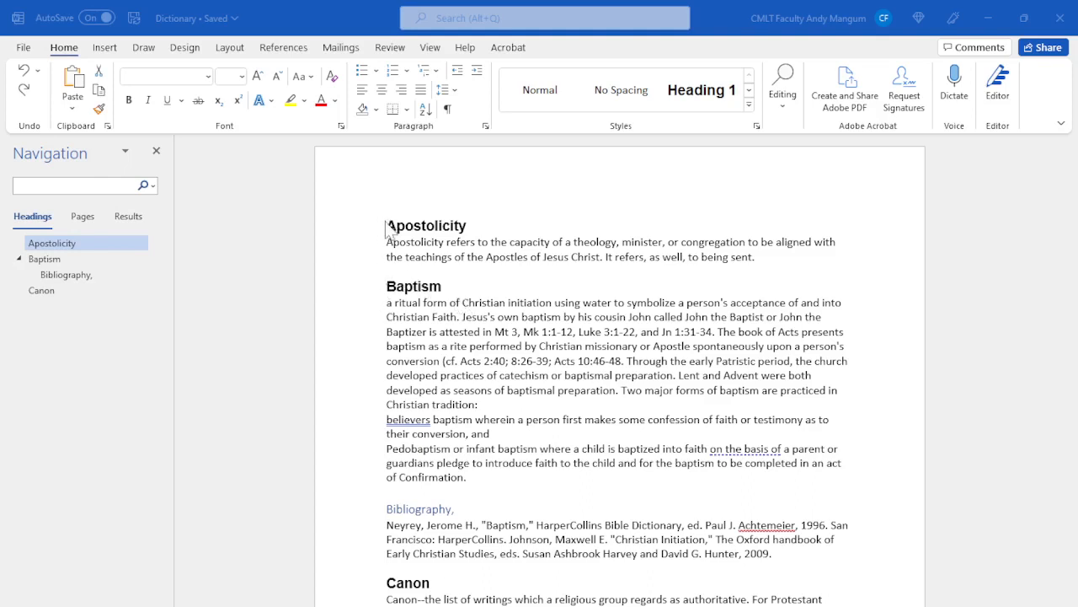
# Try clearing the formatting of the Apostolicity heading and its paragraph, and undo the change
pyautogui.hotkey('ctrl', 'a')
pyautogui.click(416, 257)
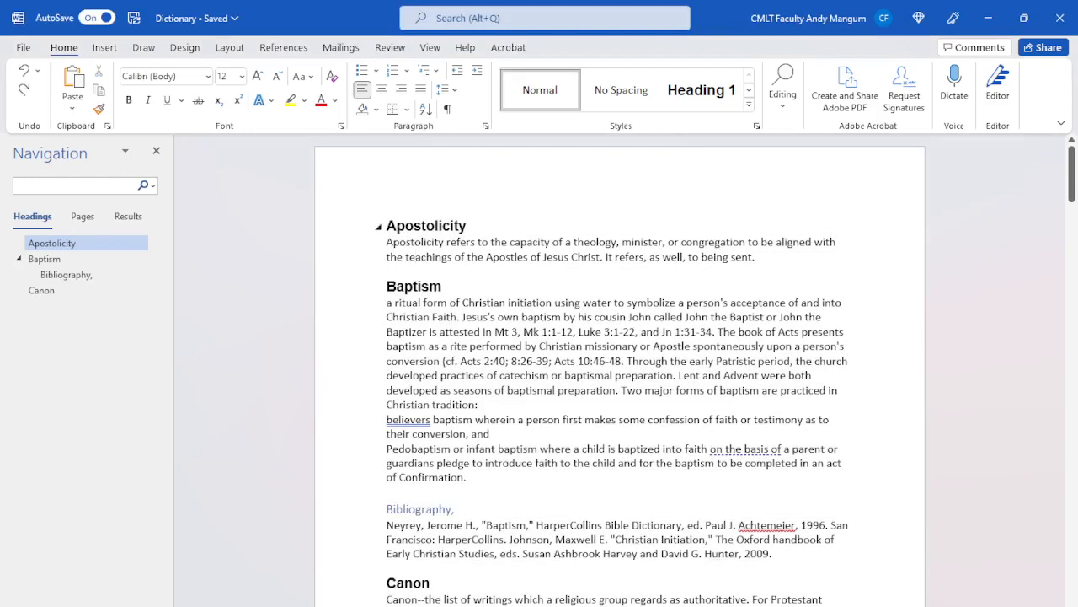
pyautogui.moveTo(387, 226); pyautogui.dragTo(547, 270)
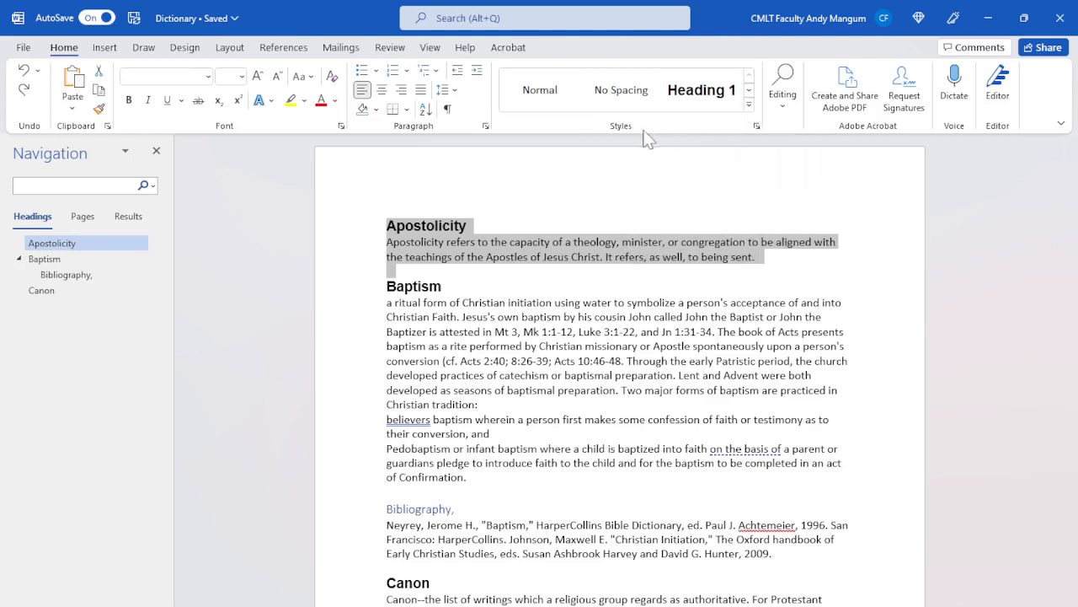
pyautogui.click(749, 107)
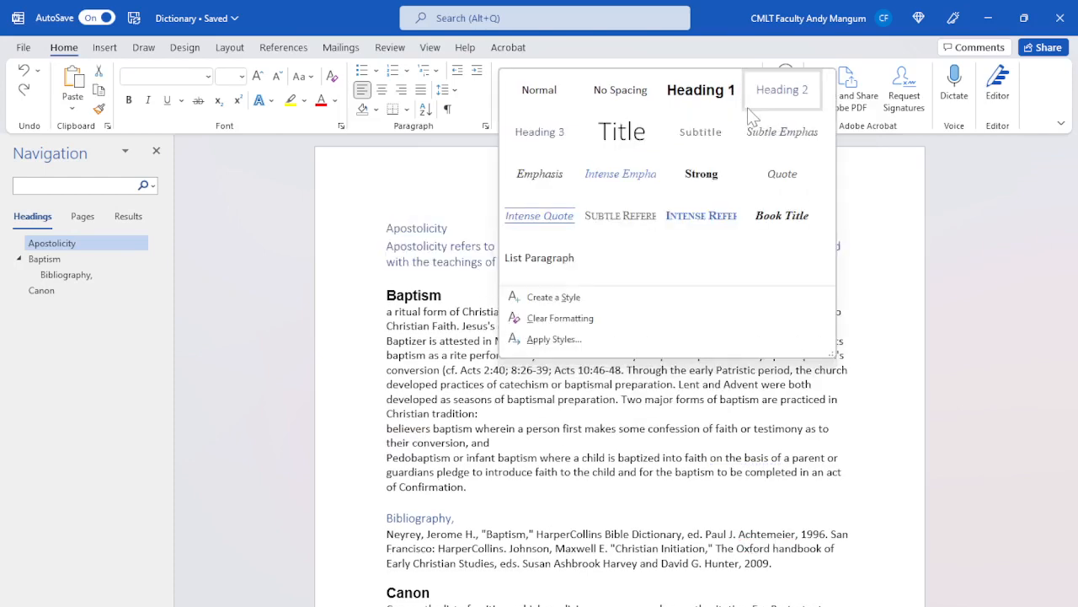
pyautogui.click(636, 319)
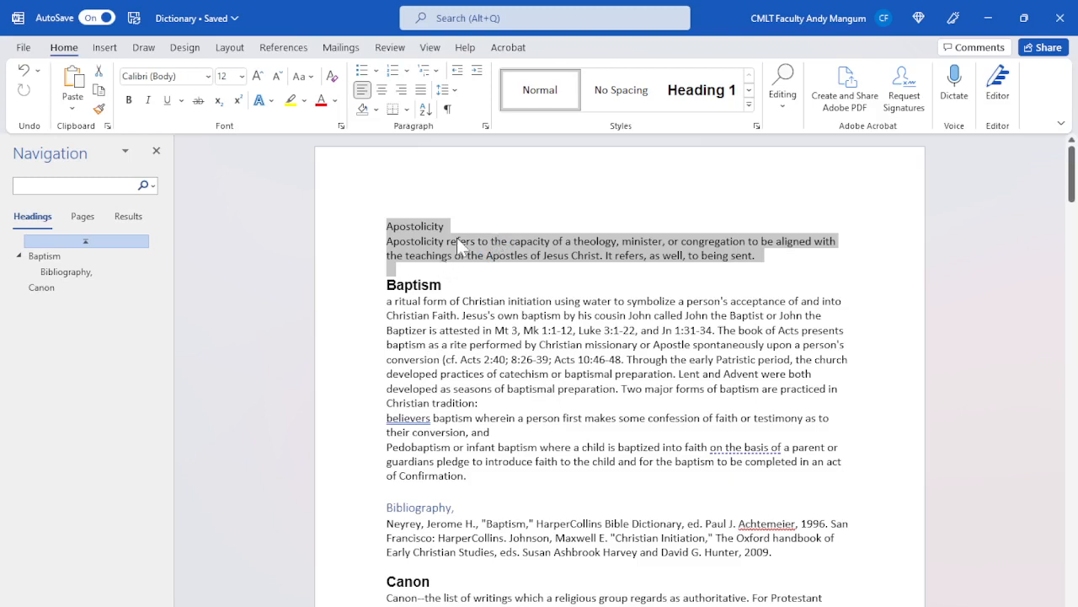
pyautogui.hotkey('ctrl', 'alt', '1')
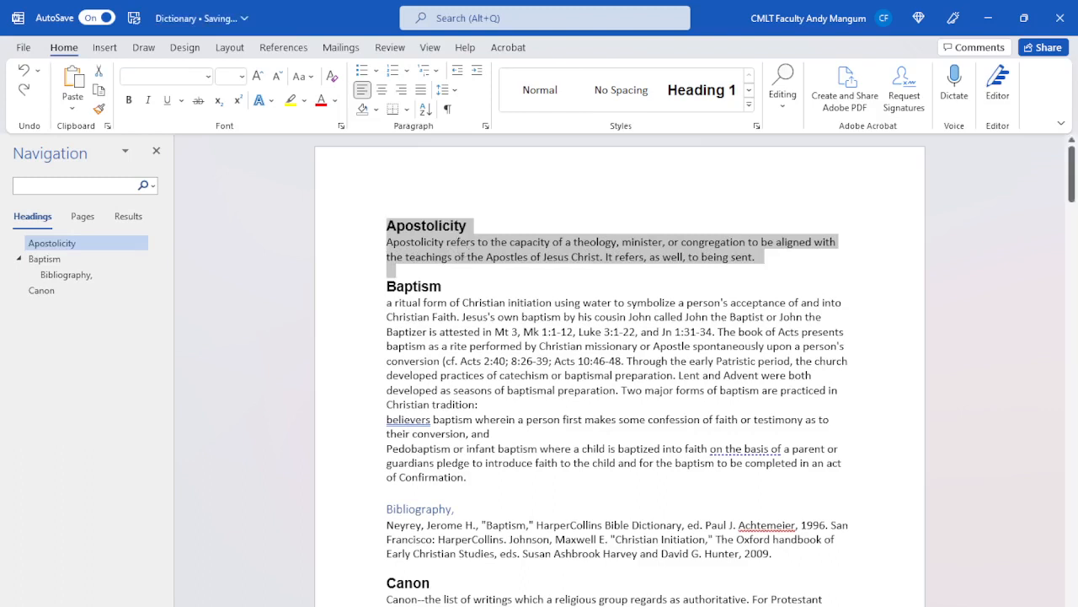
pyautogui.click(517, 346)
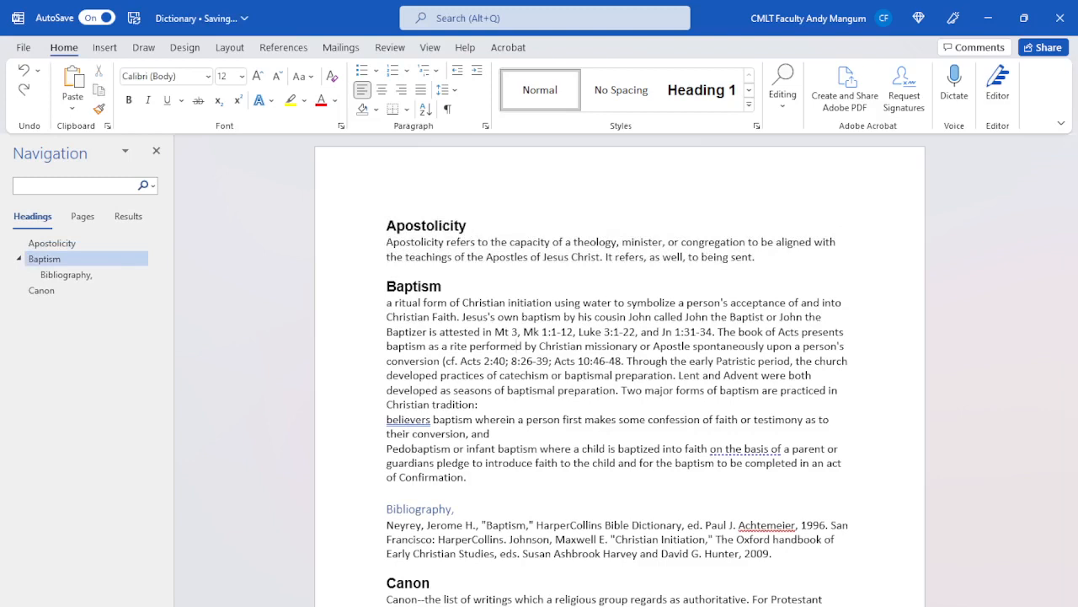
# Clear the formatting of the entire document's text, including all headings
pyautogui.hotkey('ctrl', 'a')
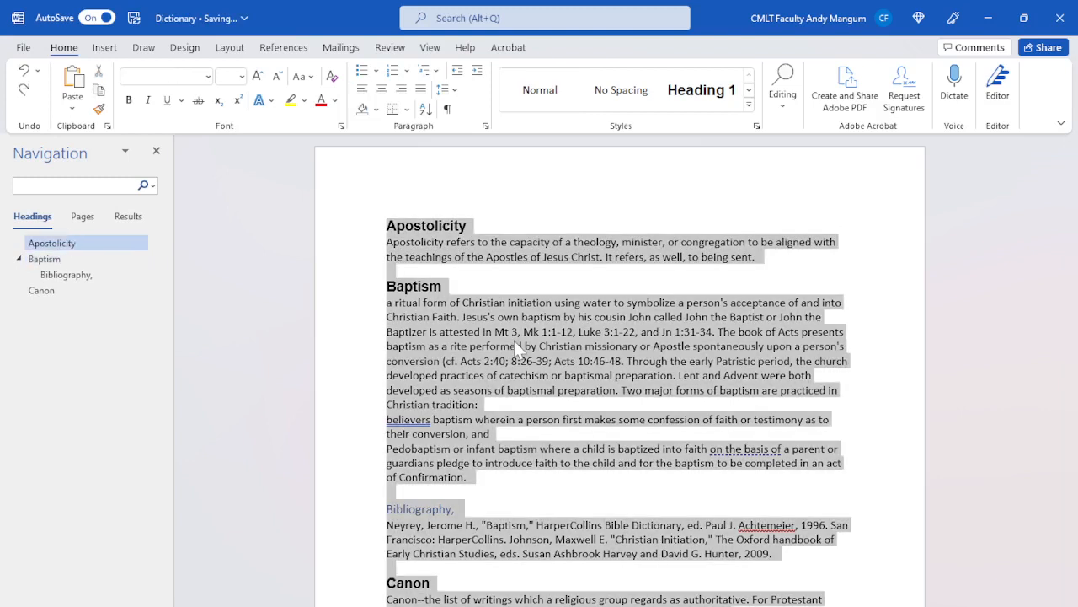
pyautogui.click(549, 90)
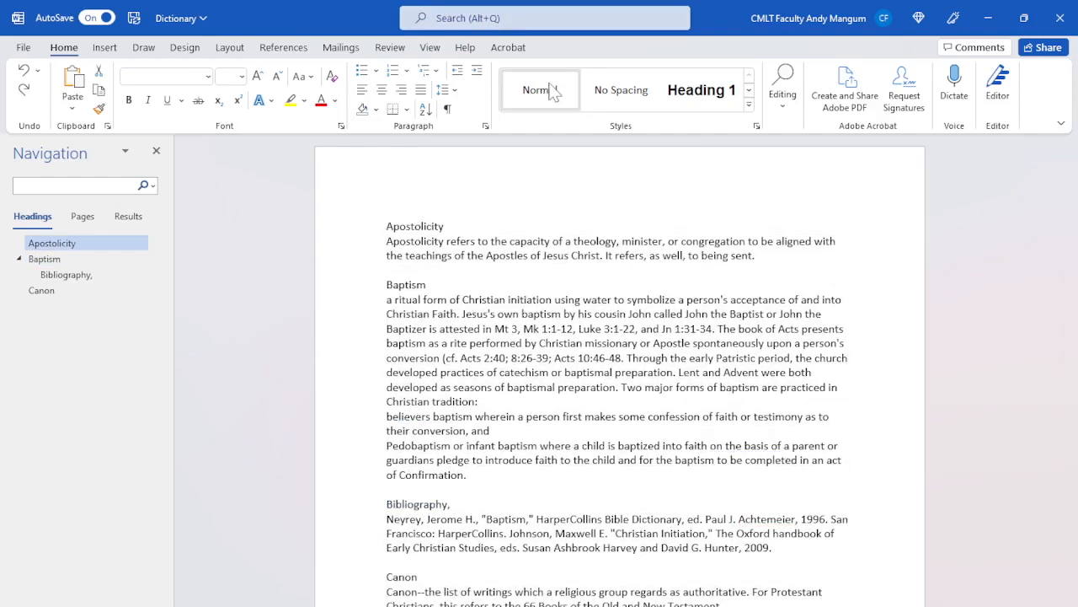
pyautogui.hotkey('ctrl', 'z')
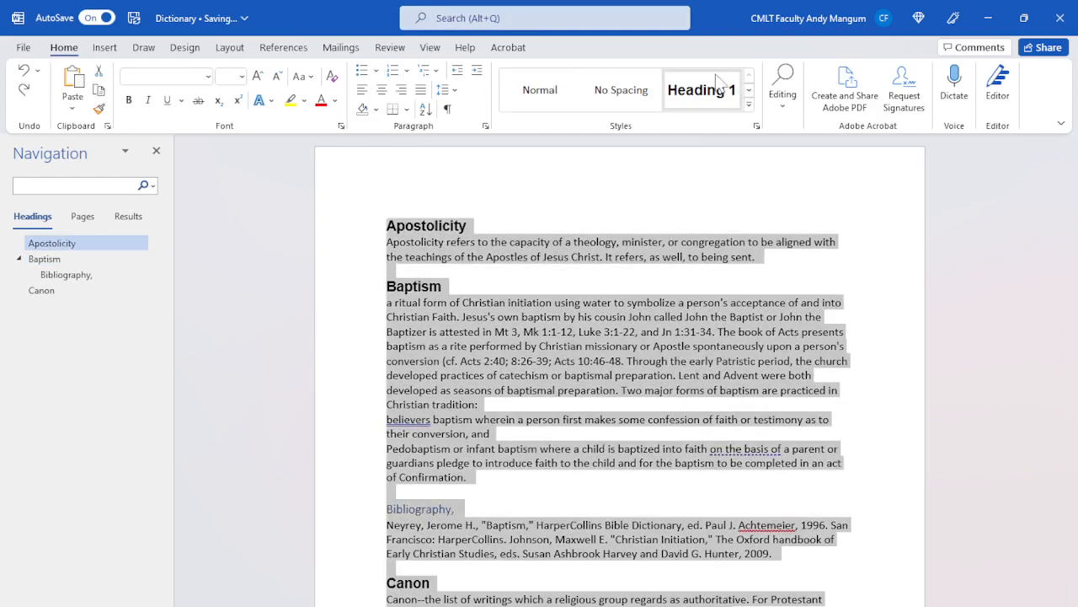
pyautogui.click(749, 105)
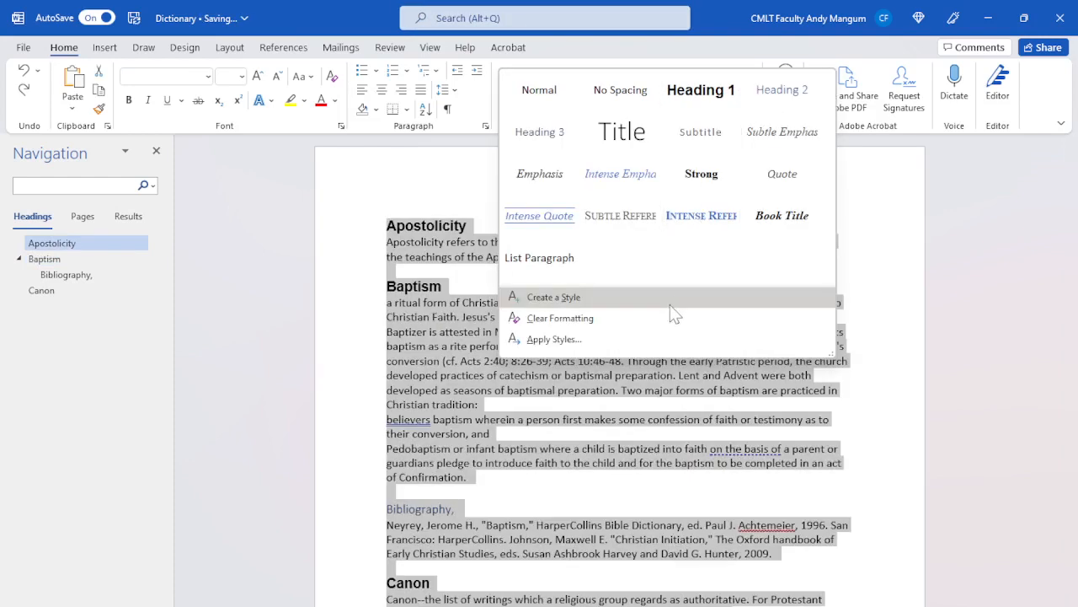
pyautogui.click(670, 328)
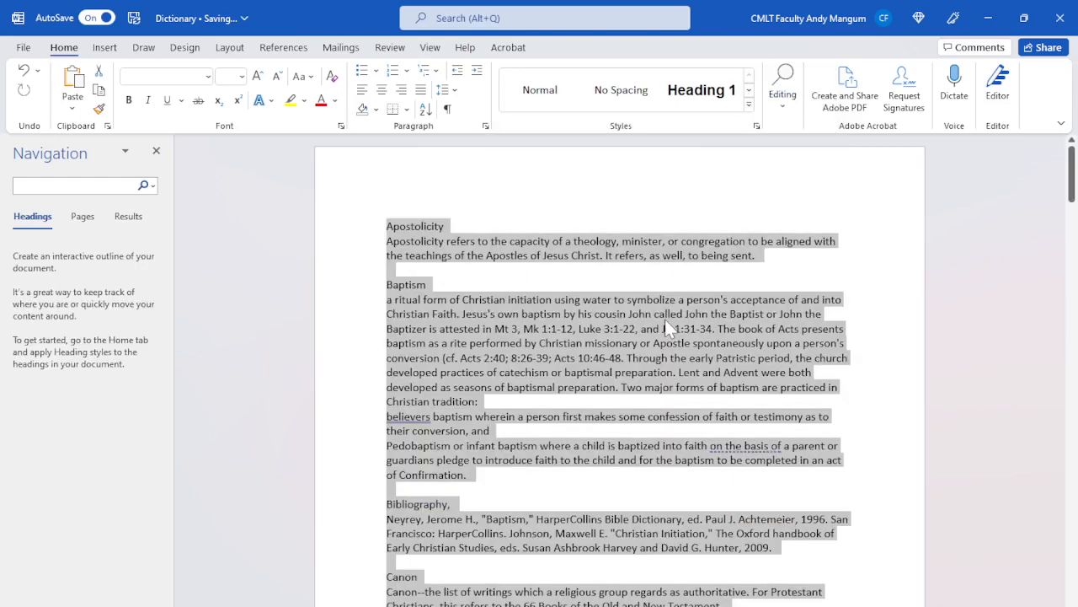
pyautogui.click(636, 402)
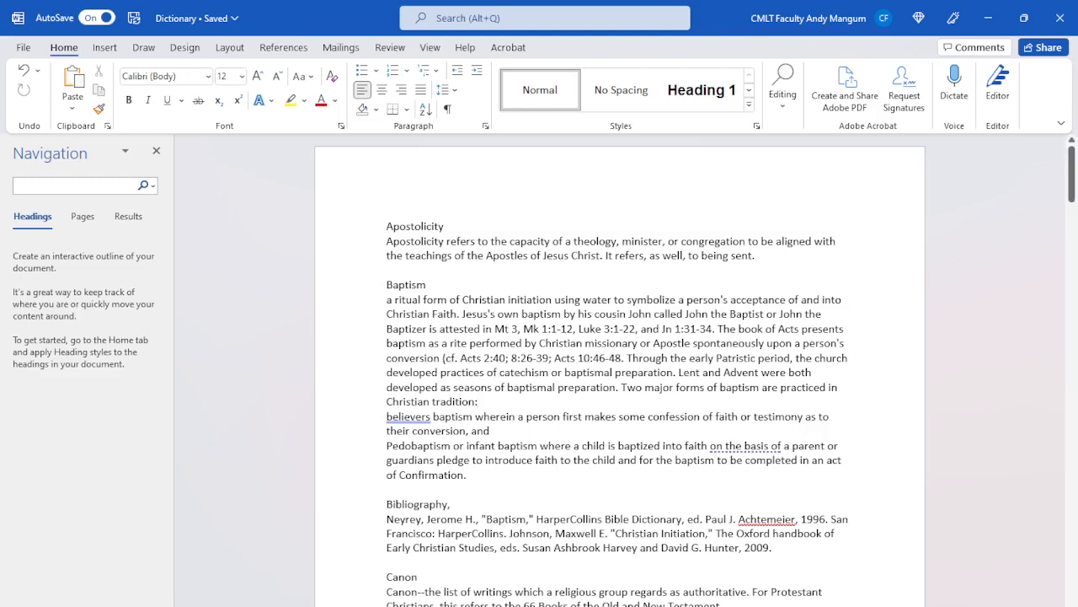
# Modify the Normal style to use Arial, size 10, with a dark blue-gray Text 2 shade as font color
pyautogui.rightClick(545, 101)
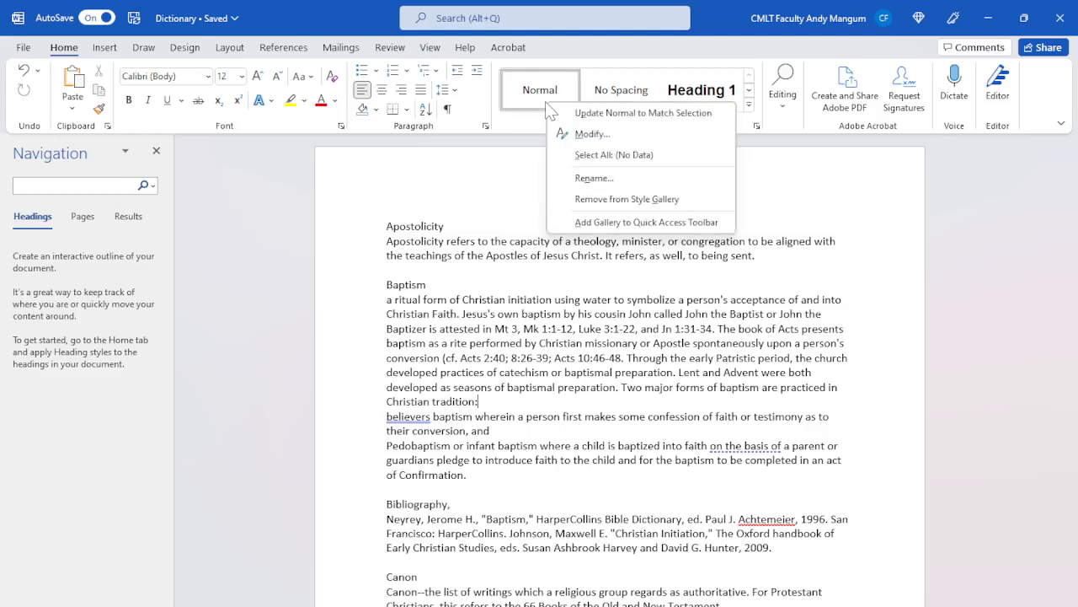
pyautogui.click(592, 134)
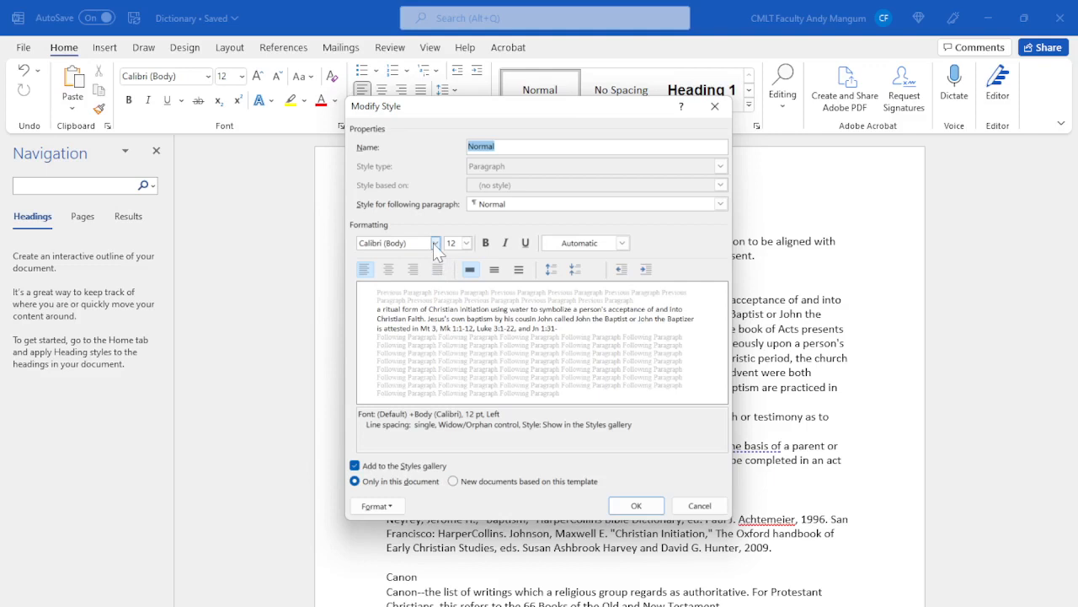
pyautogui.click(434, 244)
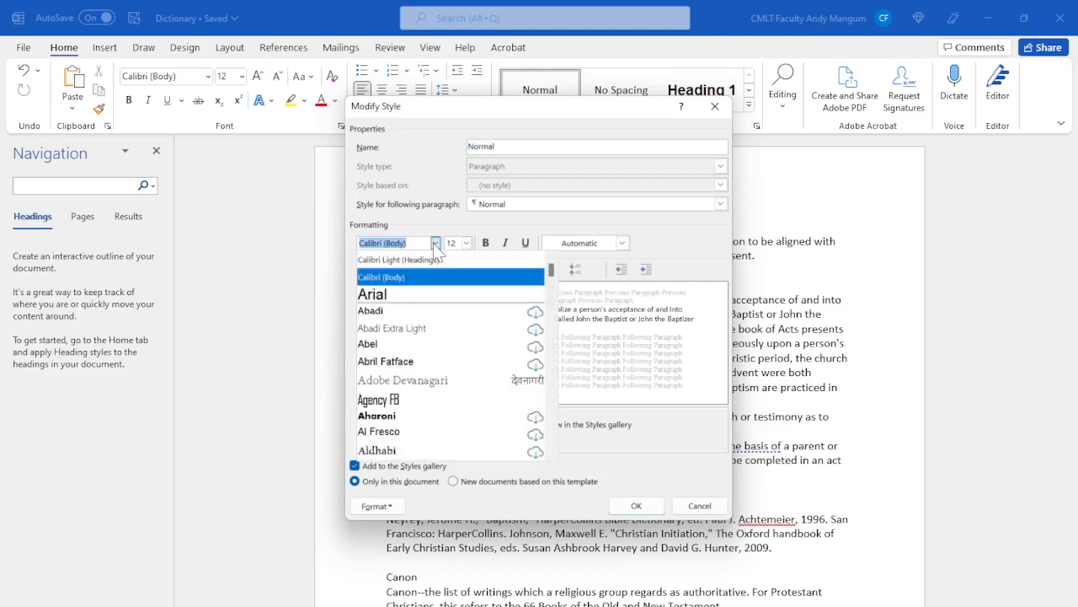
pyautogui.click(442, 295)
pyautogui.click(466, 244)
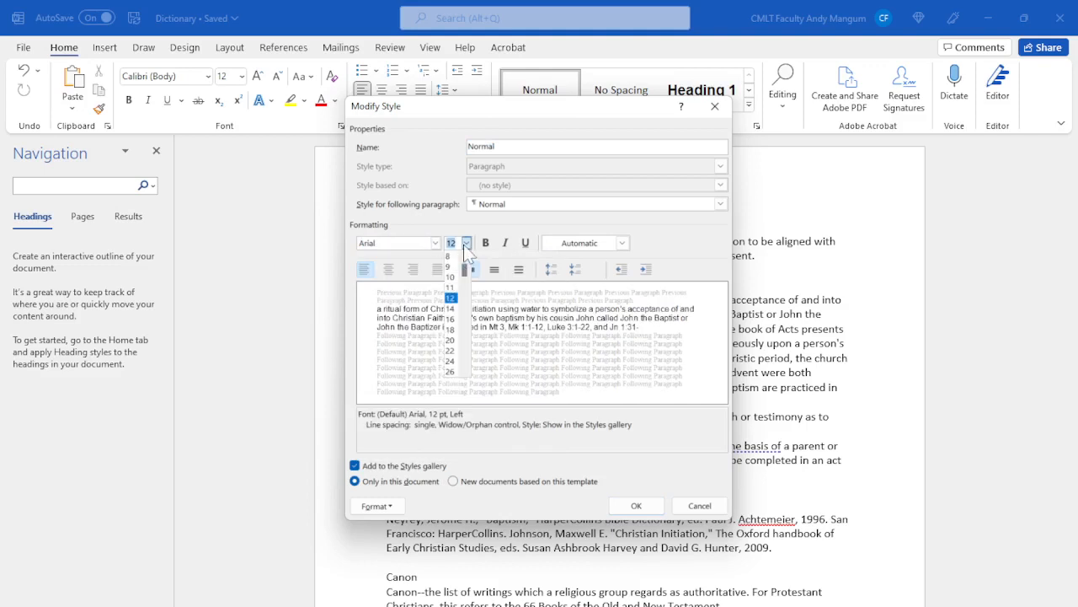
pyautogui.scroll(-2, 462, 280)
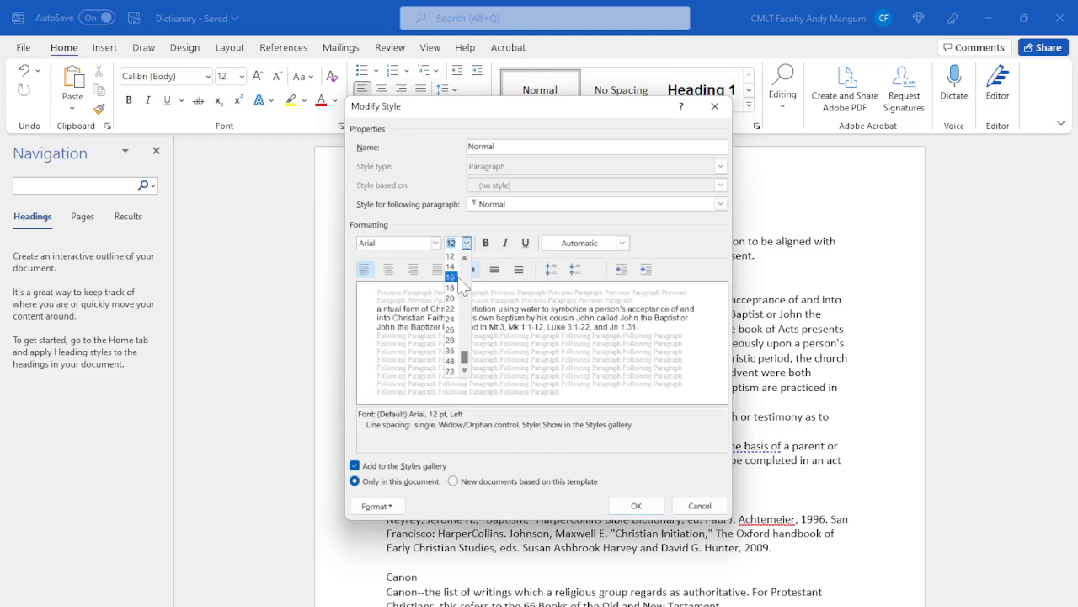
pyautogui.scroll(2, 466, 249)
pyautogui.click(450, 277)
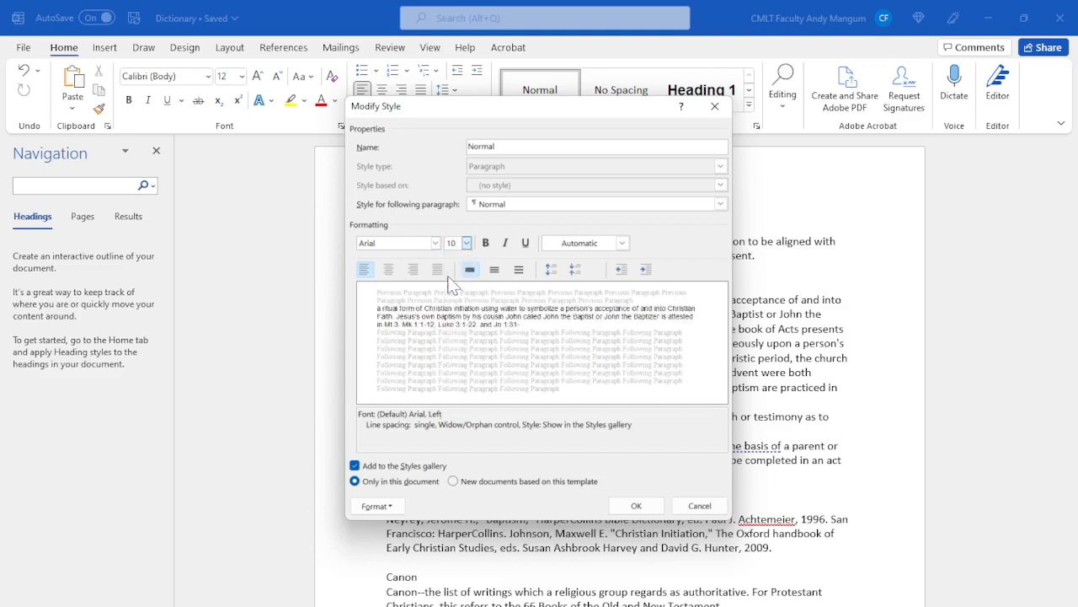
pyautogui.click(622, 244)
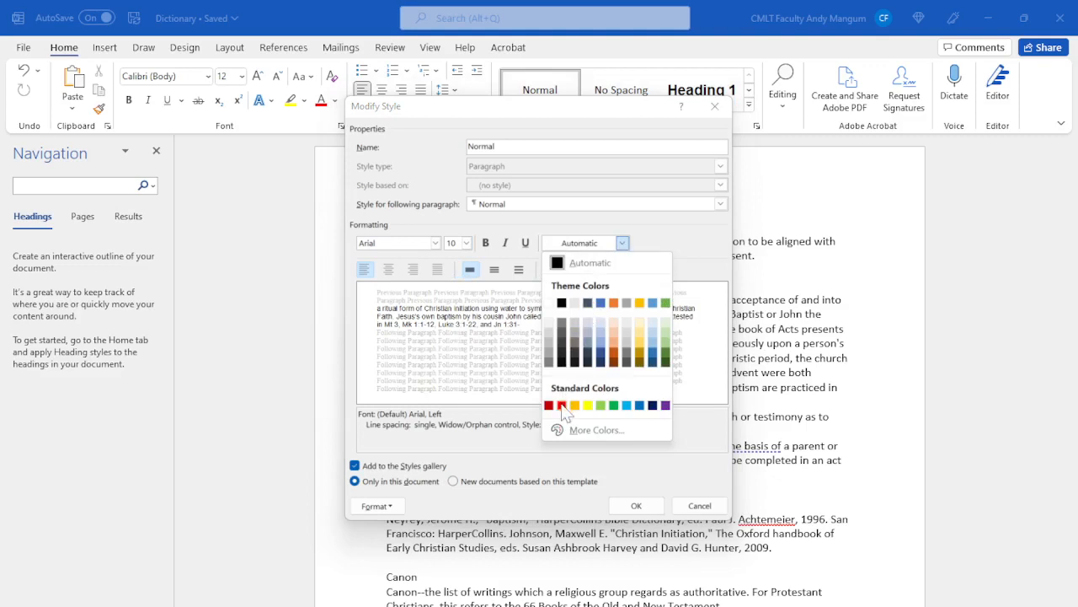
pyautogui.click(588, 355)
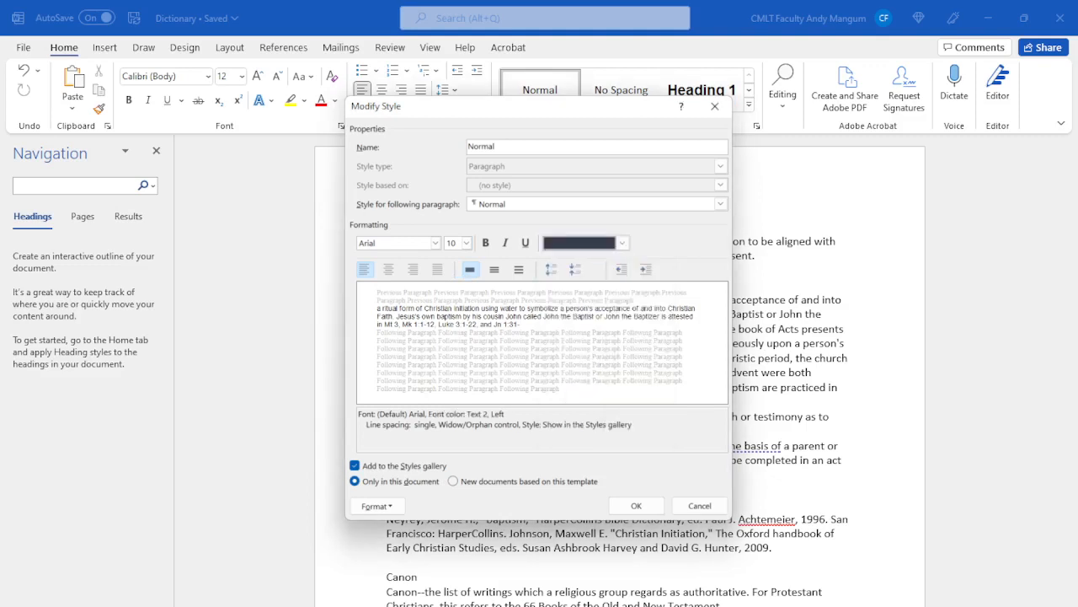
# Give the Normal style 6 pt spacing before and after paragraphs and 1.5 line spacing, and apply the style changes
pyautogui.click(551, 272)
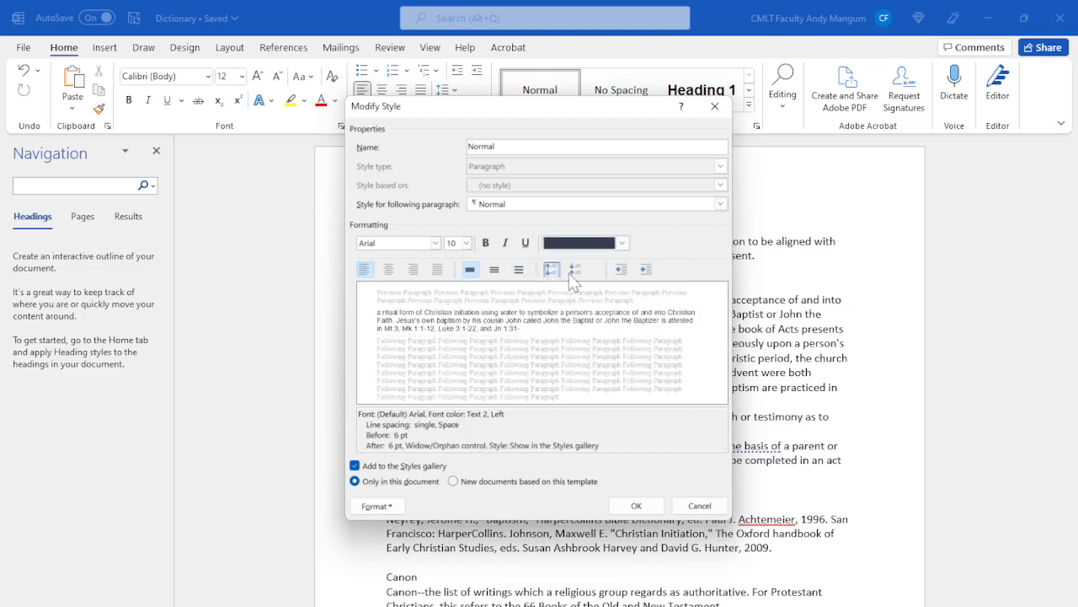
pyautogui.click(495, 269)
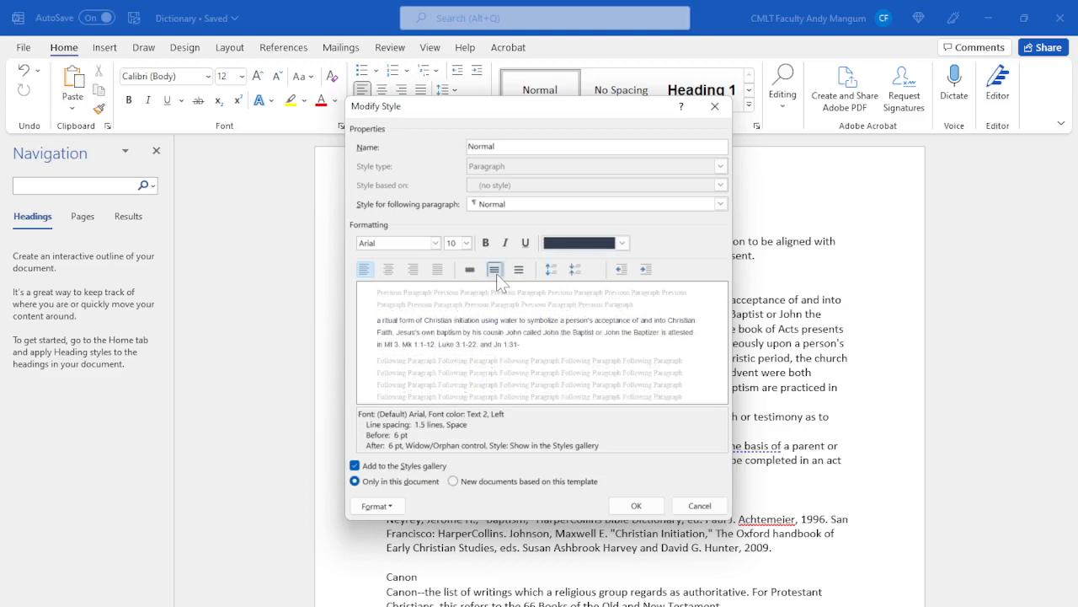
pyautogui.click(636, 506)
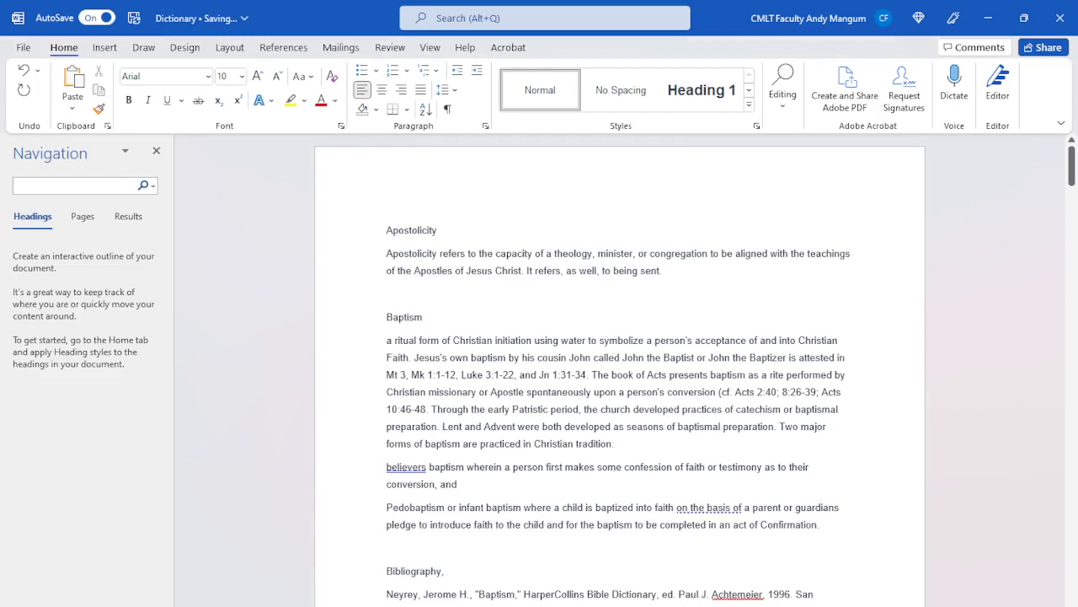
# Examine the Normal style's additional format options and its paragraph settings, including the special indentation choices
pyautogui.rightClick(550, 98)
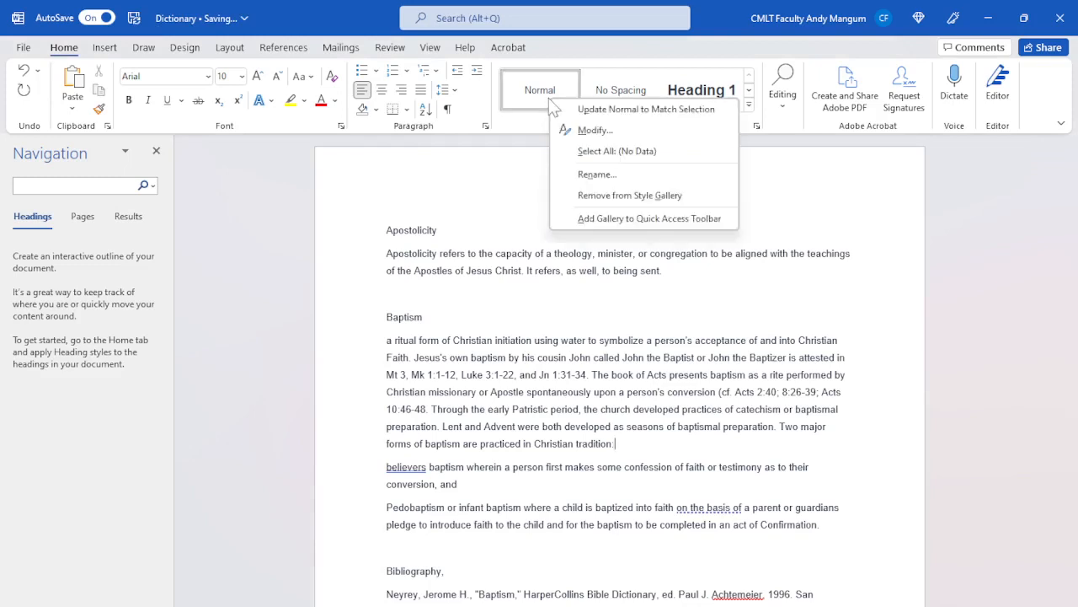
pyautogui.click(573, 135)
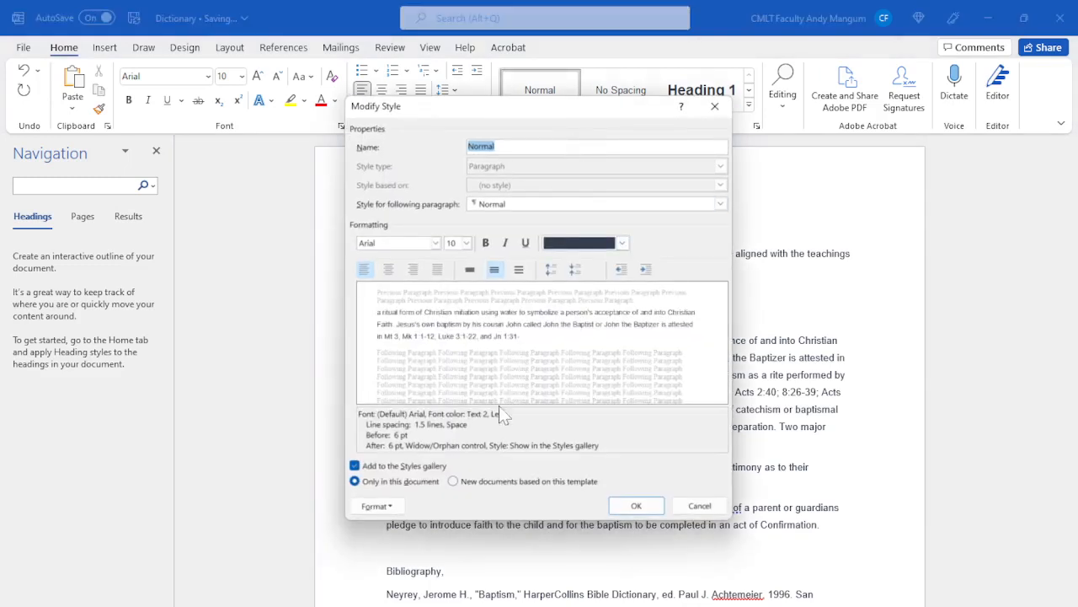
pyautogui.click(376, 505)
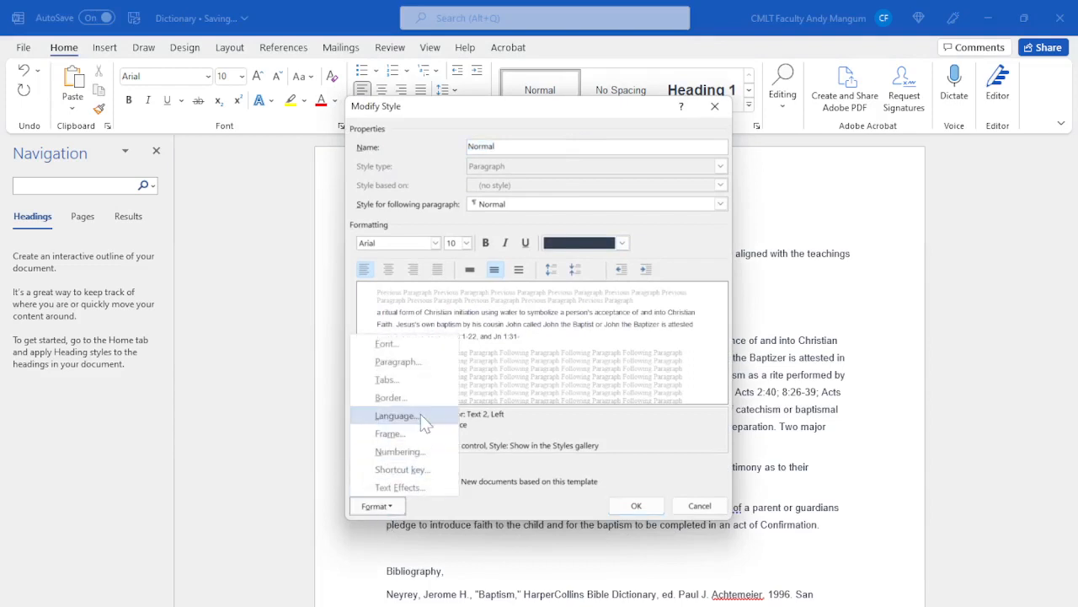
pyautogui.click(419, 368)
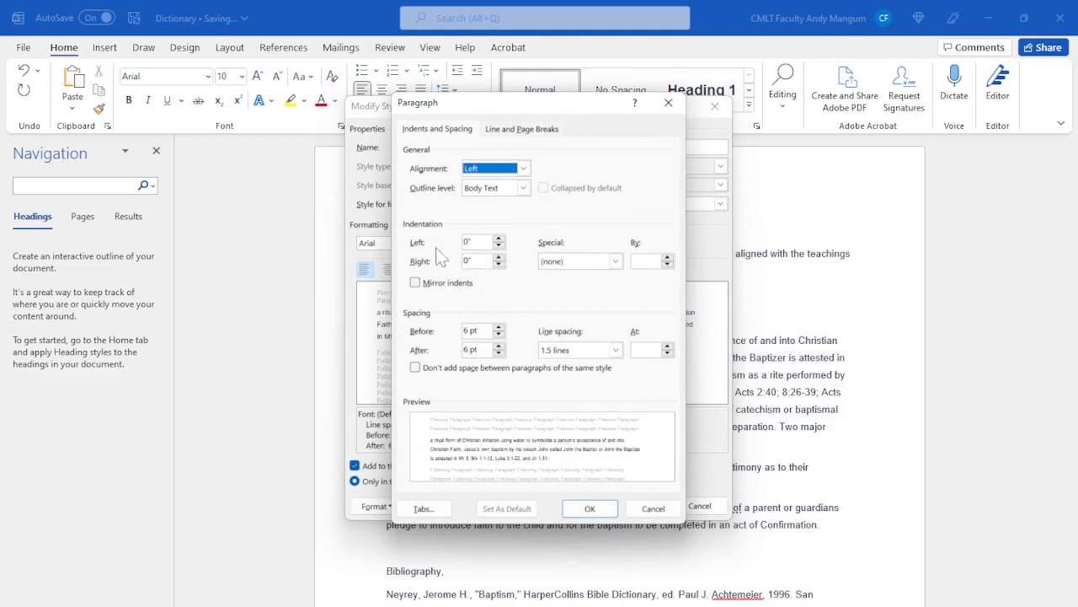
pyautogui.click(616, 262)
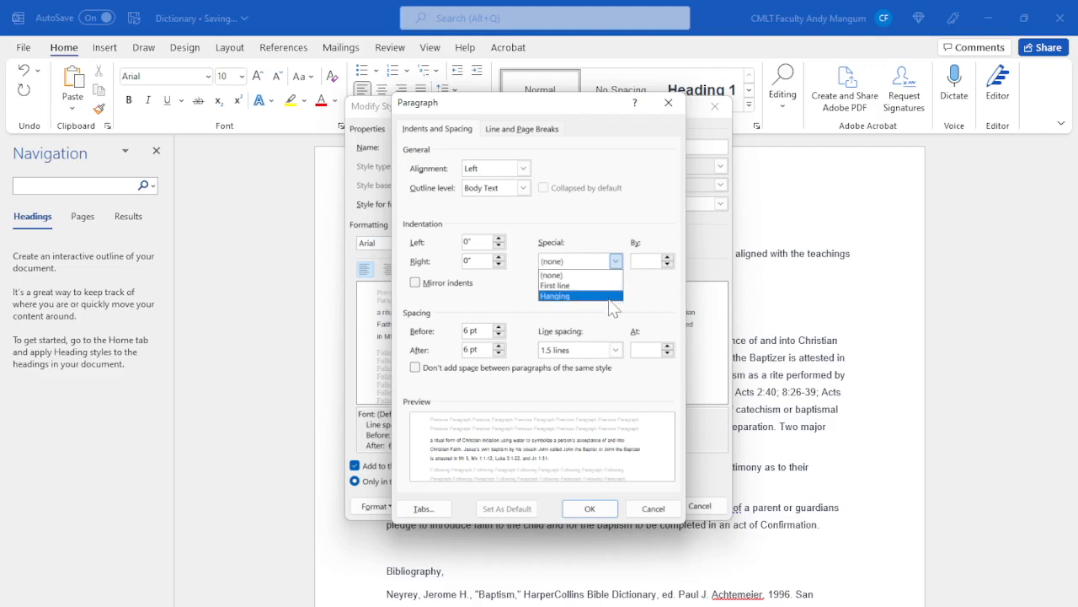
pyautogui.click(594, 240)
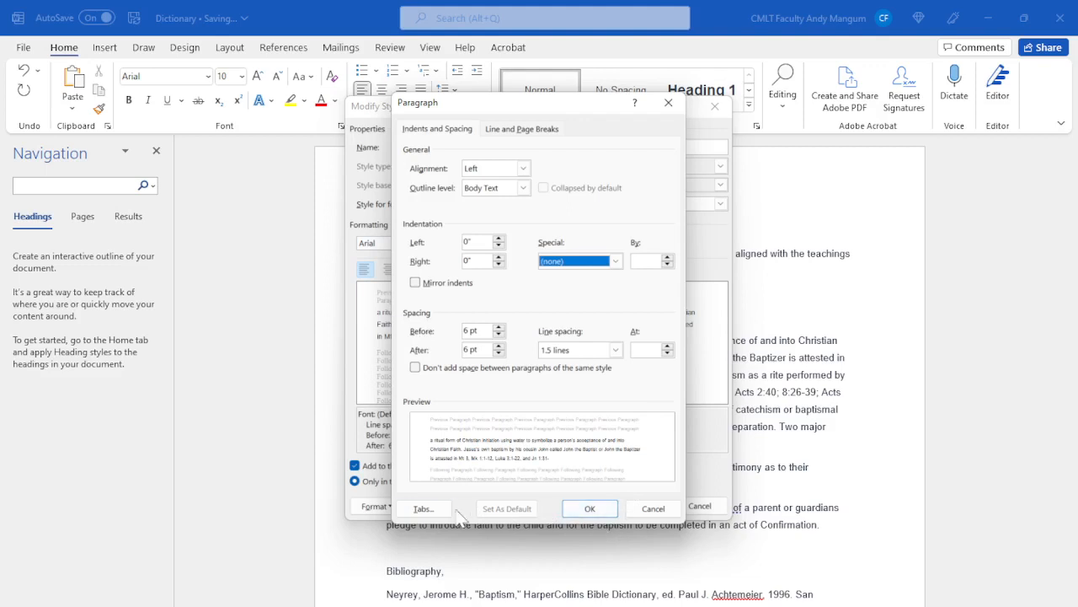
pyautogui.click(590, 509)
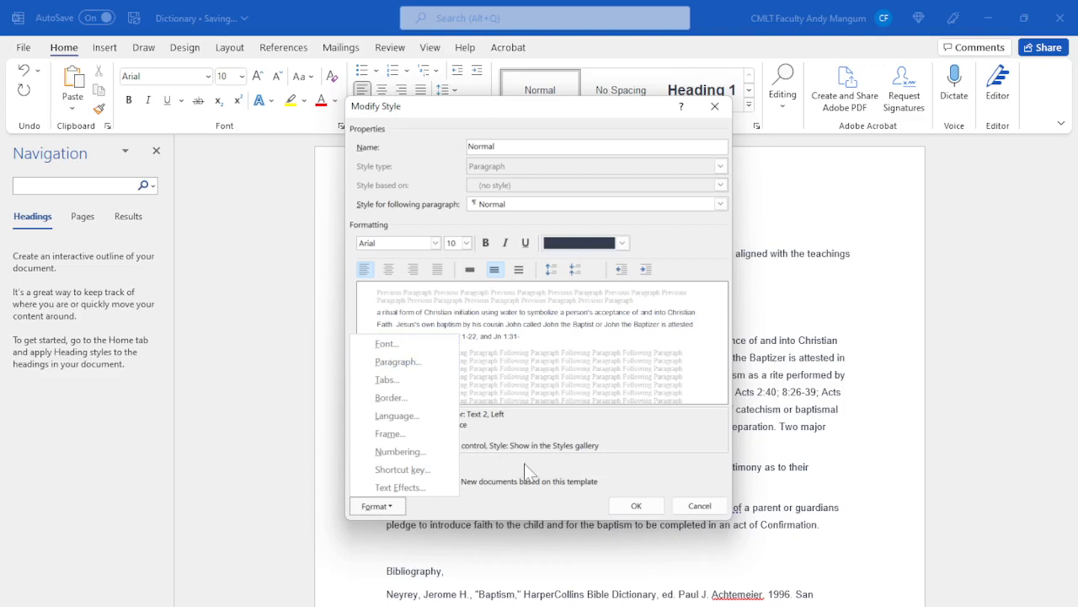
pyautogui.click(654, 506)
pyautogui.click(654, 507)
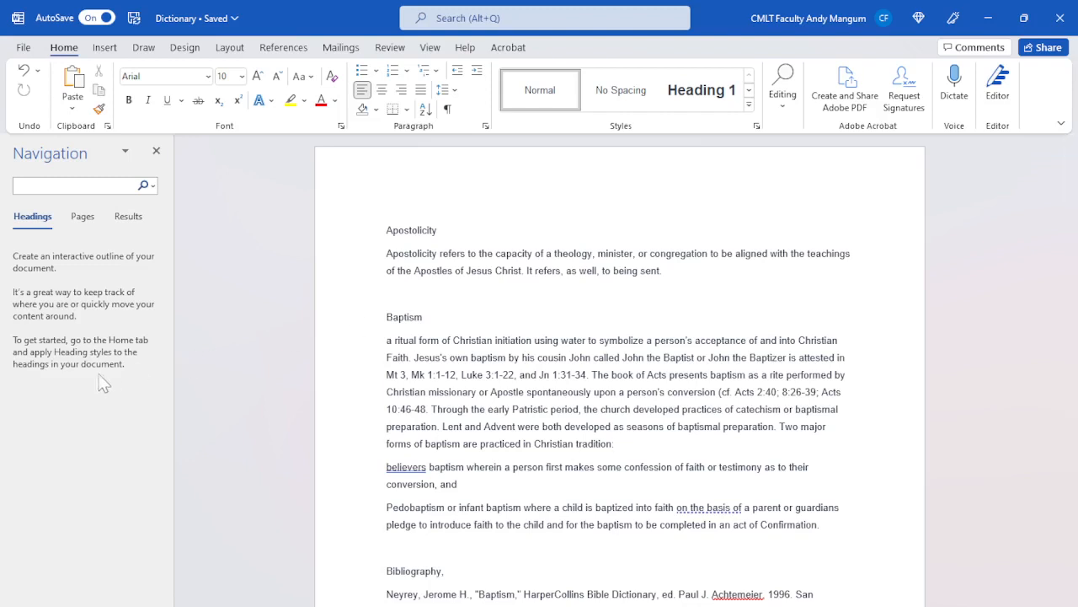
# Close the Navigation pane and look through the full gallery of available styles
pyautogui.click(156, 151)
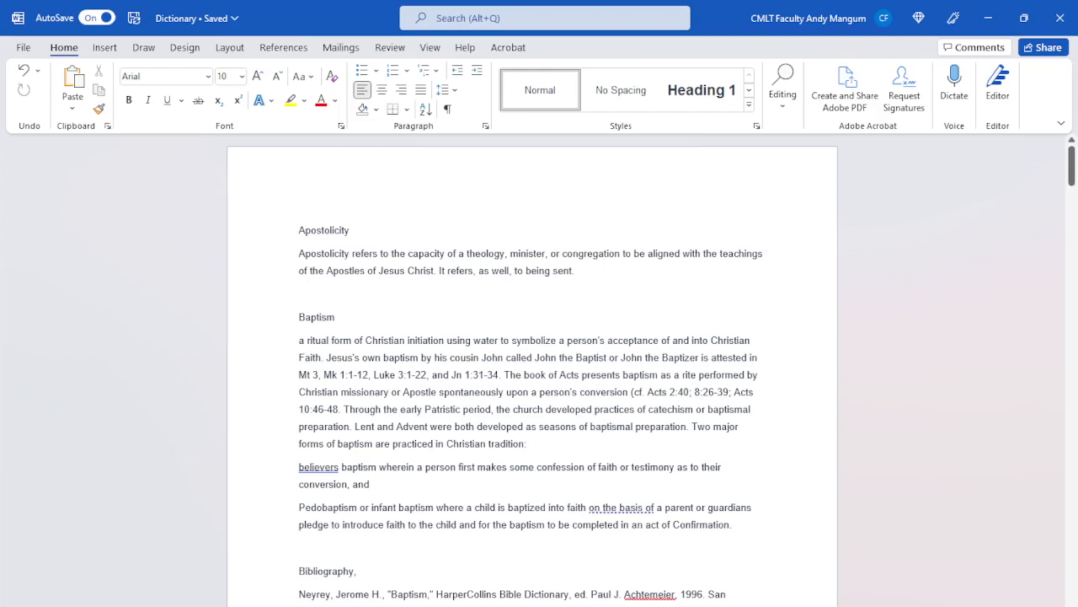
pyautogui.click(749, 89)
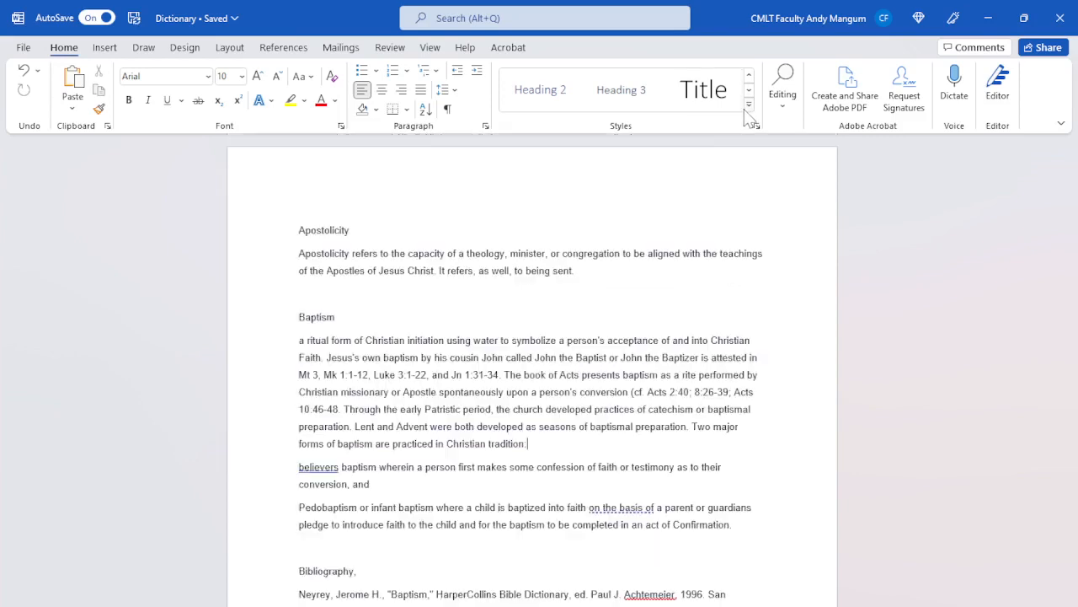
pyautogui.click(749, 105)
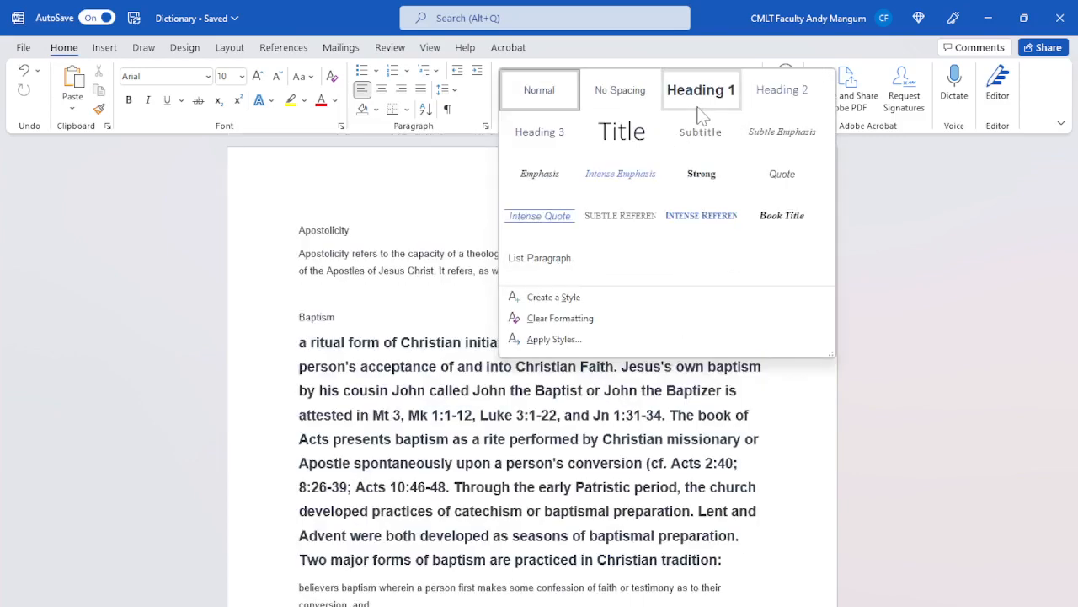
pyautogui.click(402, 377)
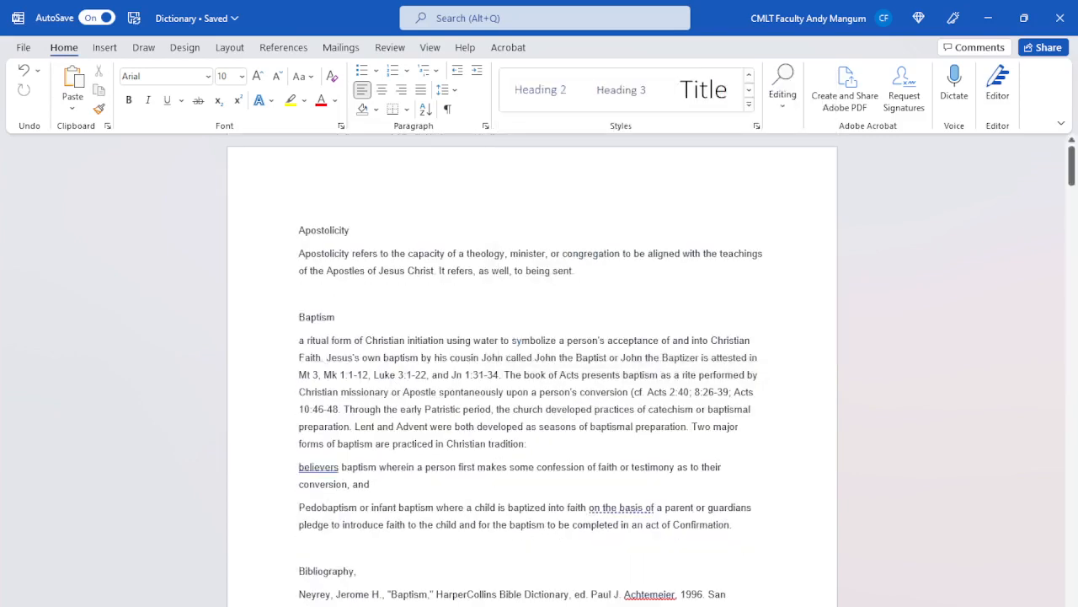
# Apply the Heading 1 style to the Apostolicity and Baptism entry titles
pyautogui.moveTo(298, 230); pyautogui.dragTo(357, 230)
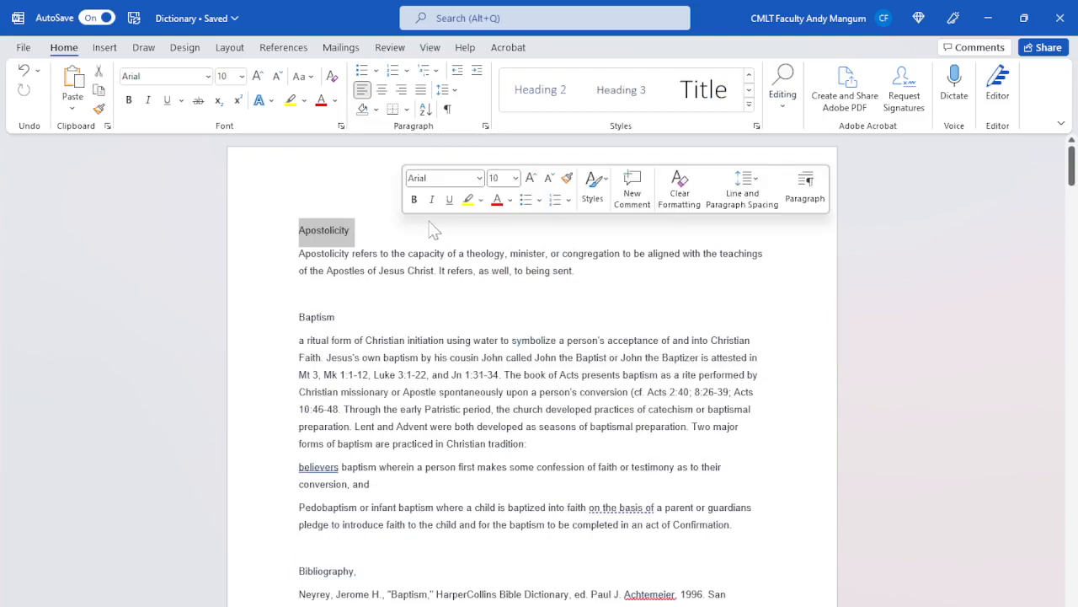
pyautogui.click(749, 78)
pyautogui.click(716, 100)
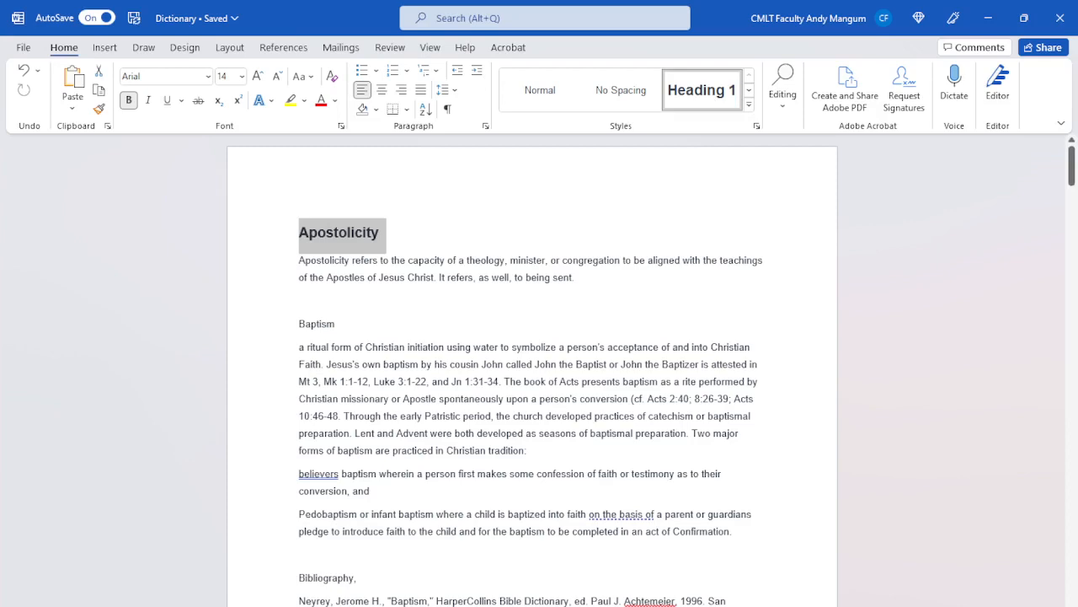
pyautogui.doubleClick(317, 324)
pyautogui.click(708, 93)
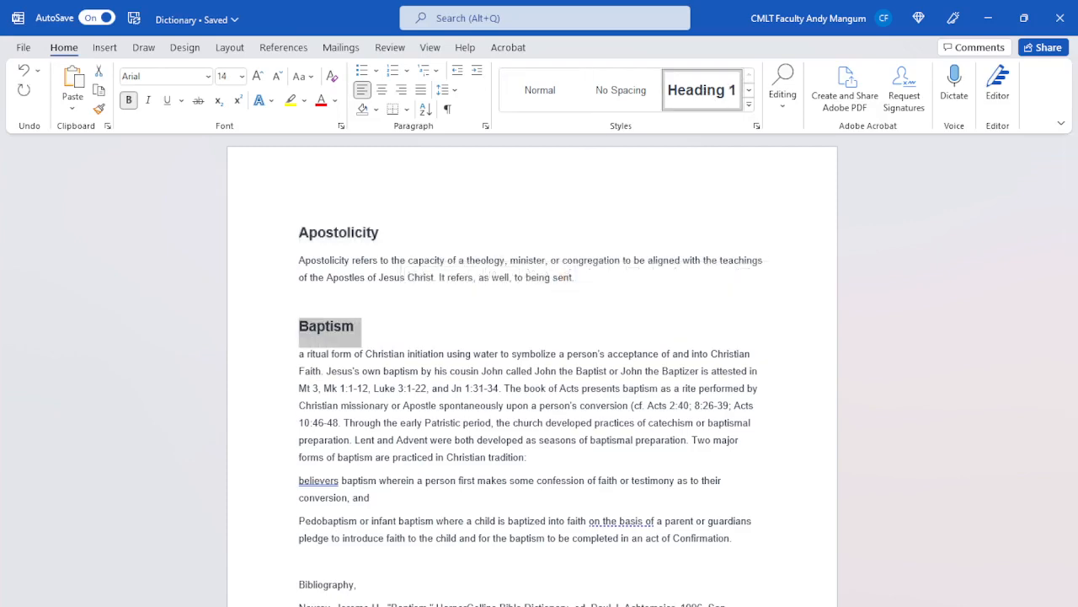
# Apply the Heading 1 style to the Canon and Christology entry titles
pyautogui.scroll(-6, 281, 356)
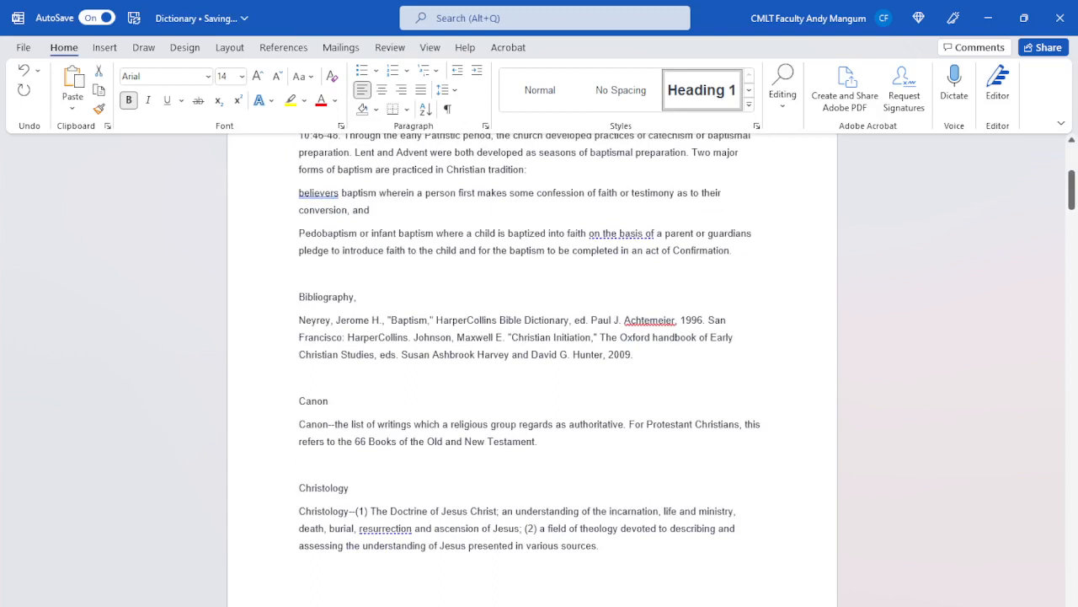
pyautogui.doubleClick(302, 401)
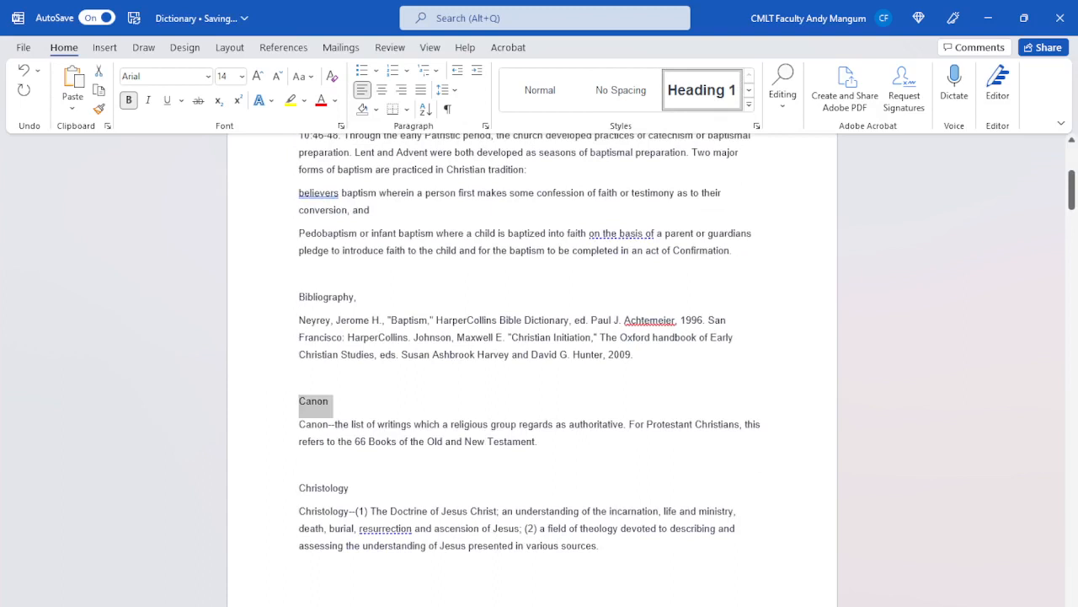
pyautogui.click(701, 106)
pyautogui.scroll(-2, 689, 143)
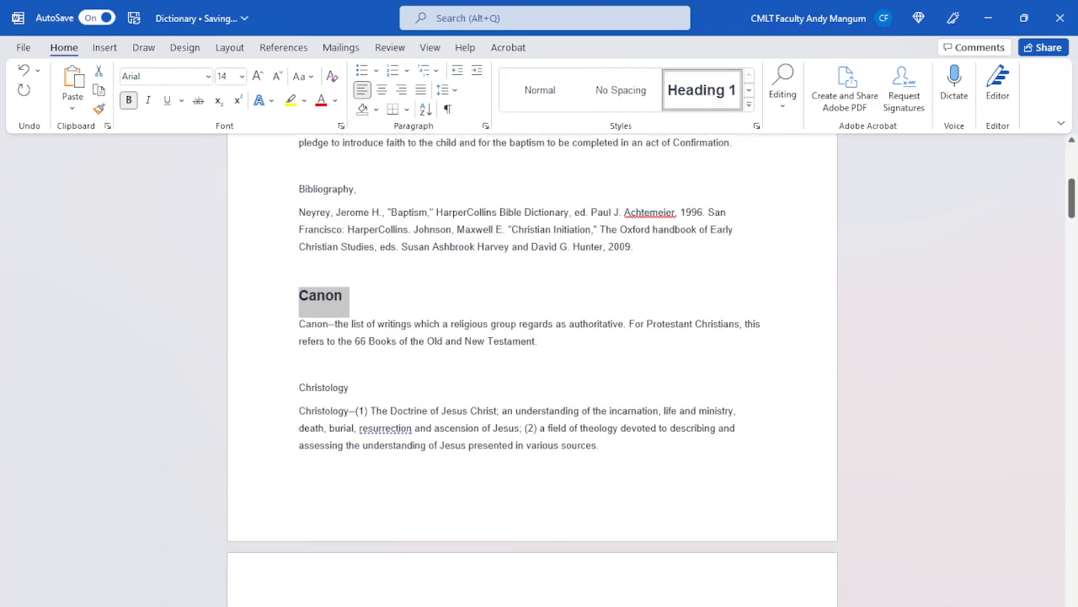
pyautogui.doubleClick(323, 388)
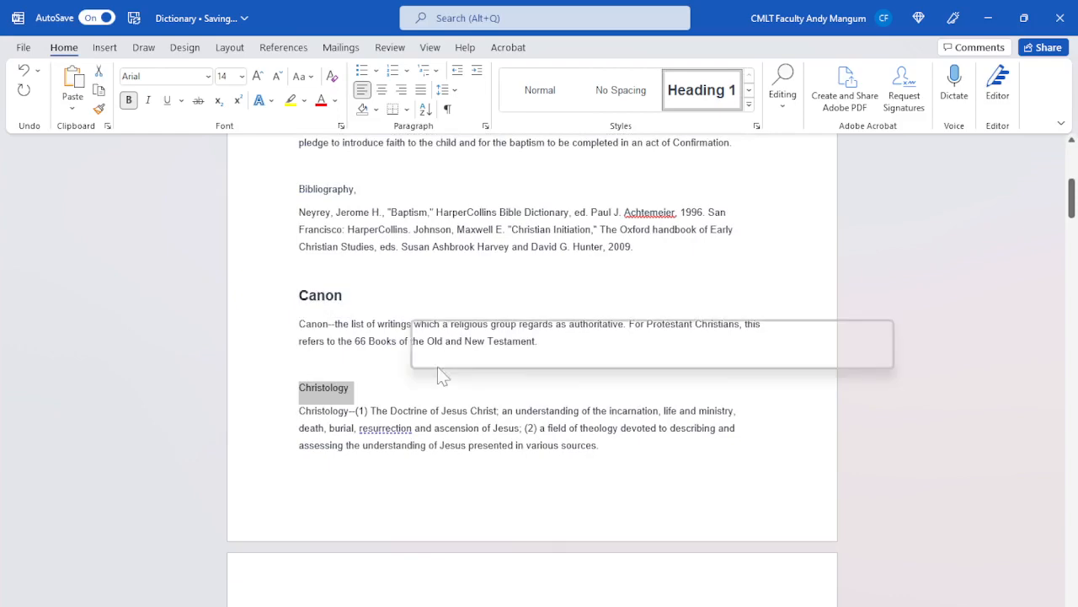
pyautogui.click(703, 98)
# Modify the Heading 1 style to use the standard Dark Red font color and size 12
pyautogui.scroll(6, 532, 354)
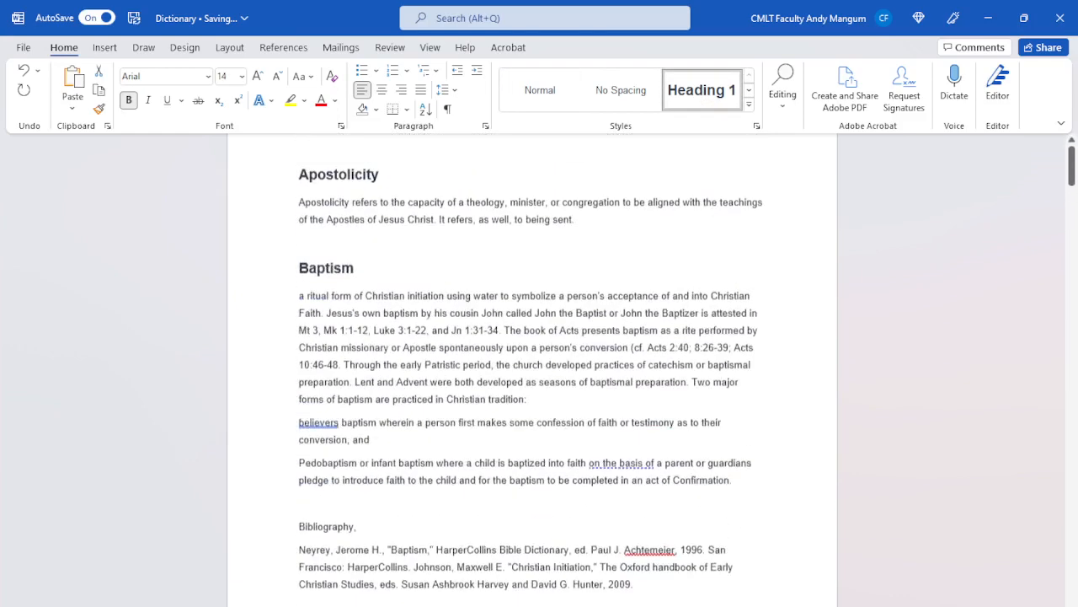
pyautogui.scroll(1, 532, 353)
pyautogui.click(363, 233)
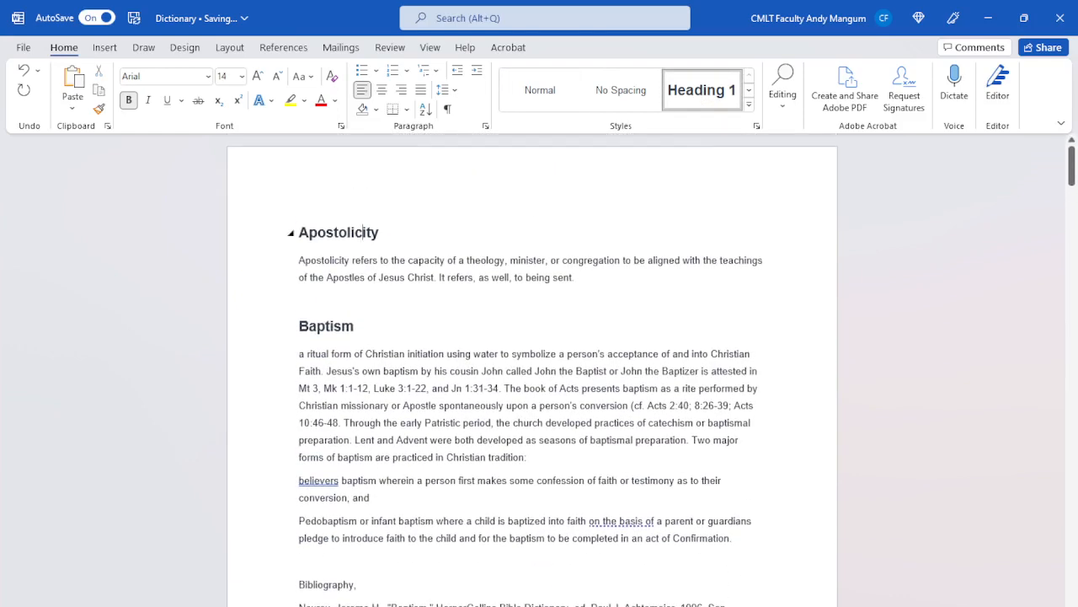
pyautogui.rightClick(714, 100)
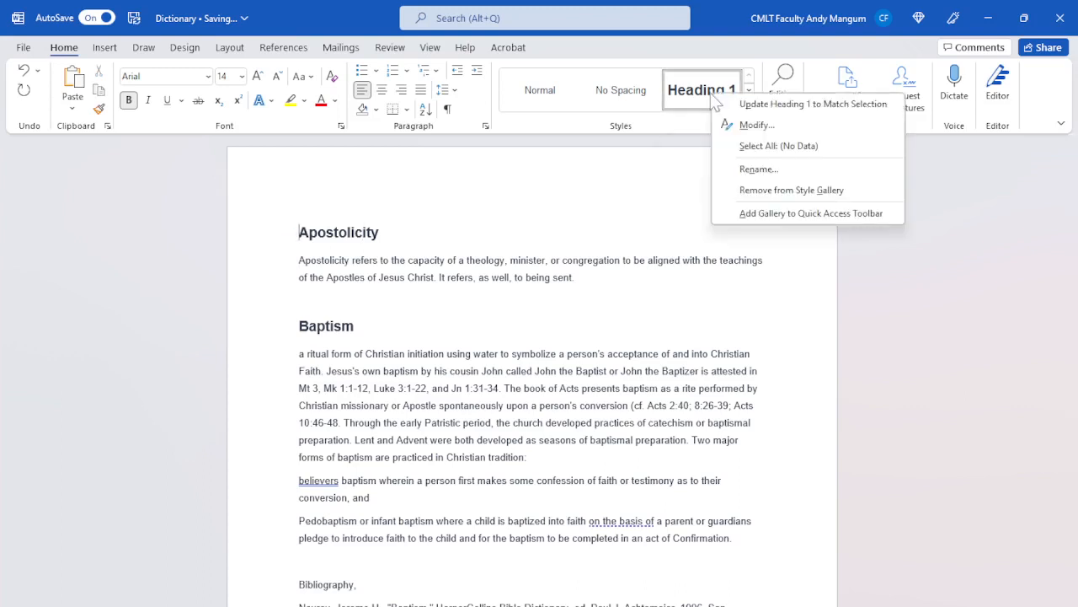
pyautogui.click(729, 125)
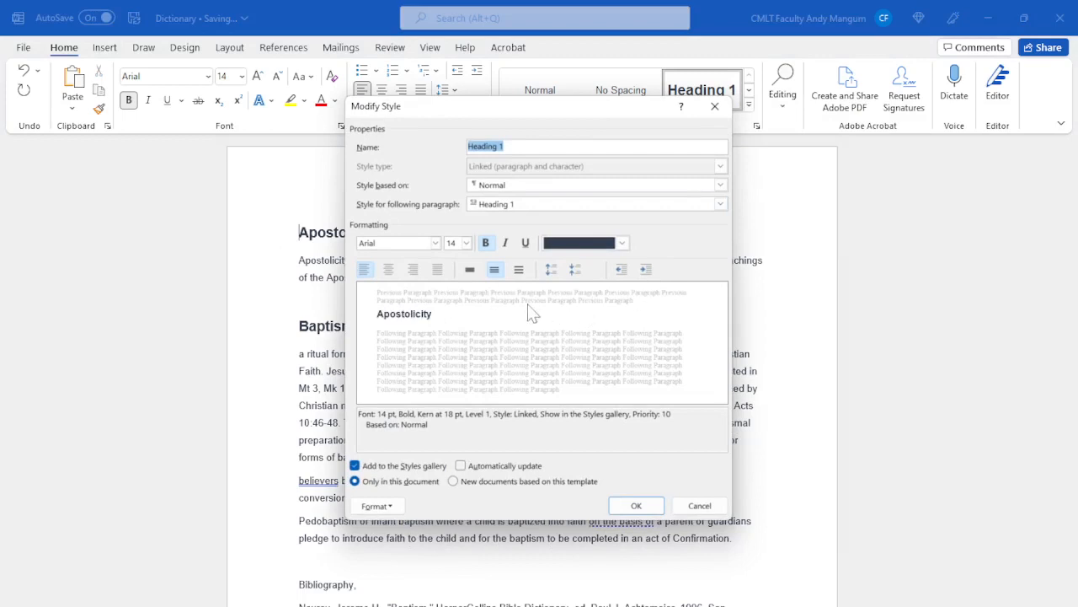
pyautogui.click(622, 243)
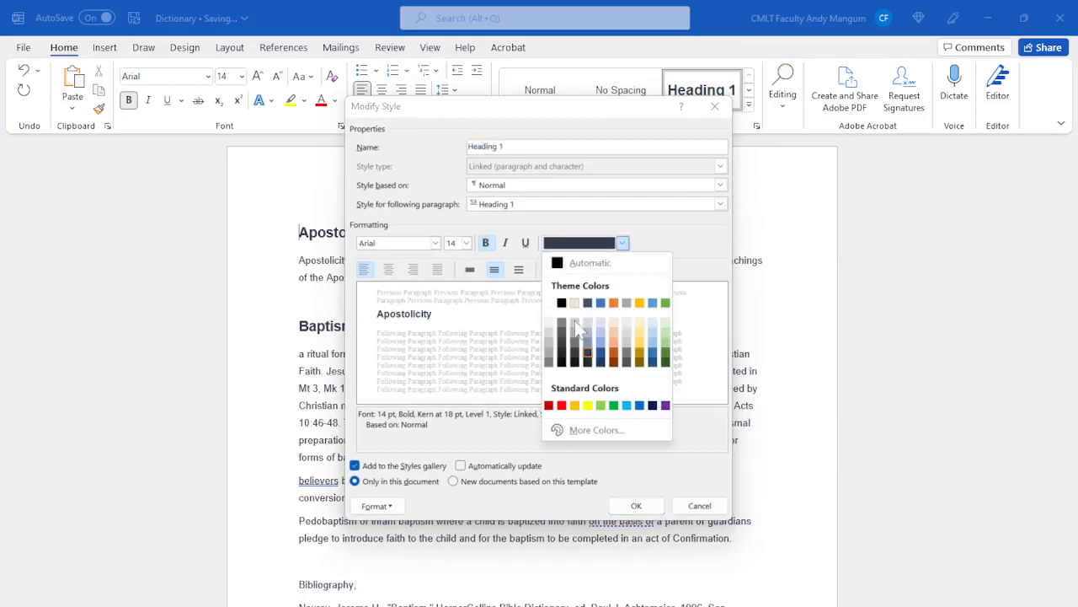
pyautogui.click(549, 405)
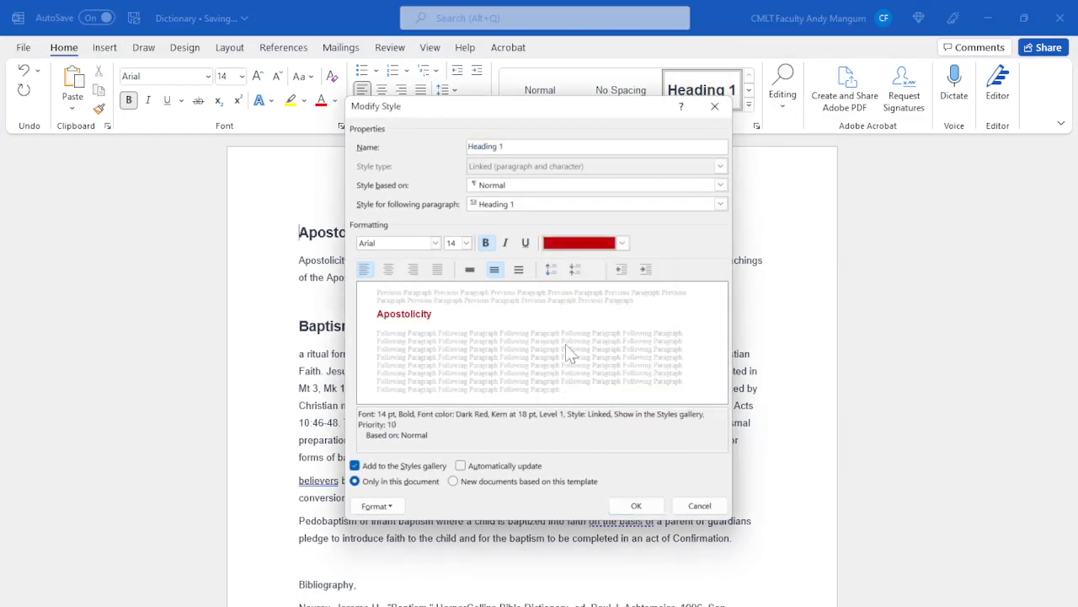
pyautogui.click(467, 243)
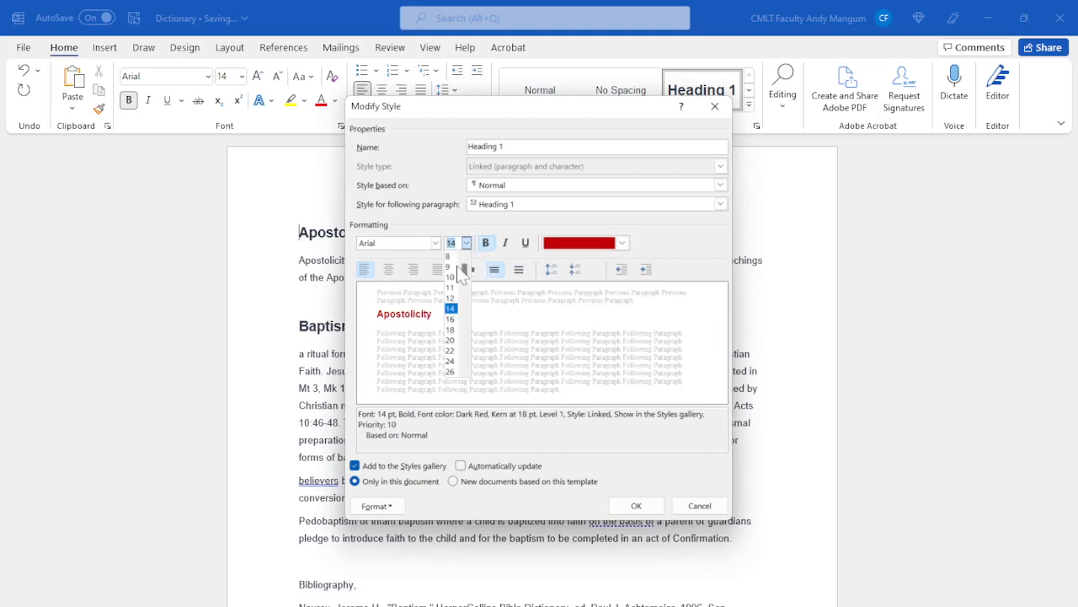
pyautogui.click(451, 298)
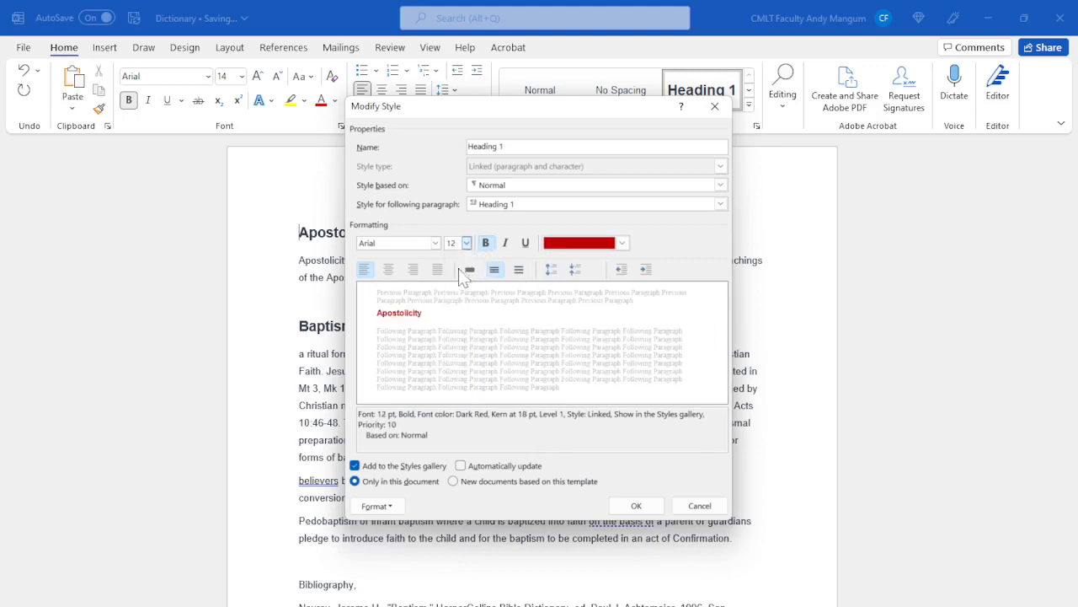
# Set the Heading 1 style's paragraph spacing to 0 pt before and after, and apply the style changes
pyautogui.click(389, 506)
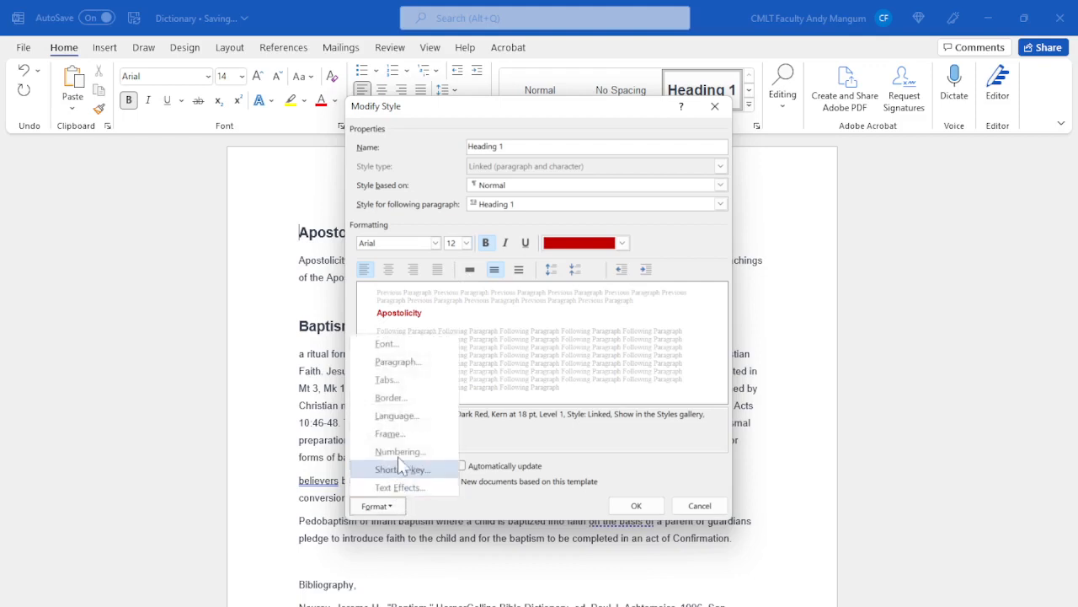
pyautogui.click(394, 362)
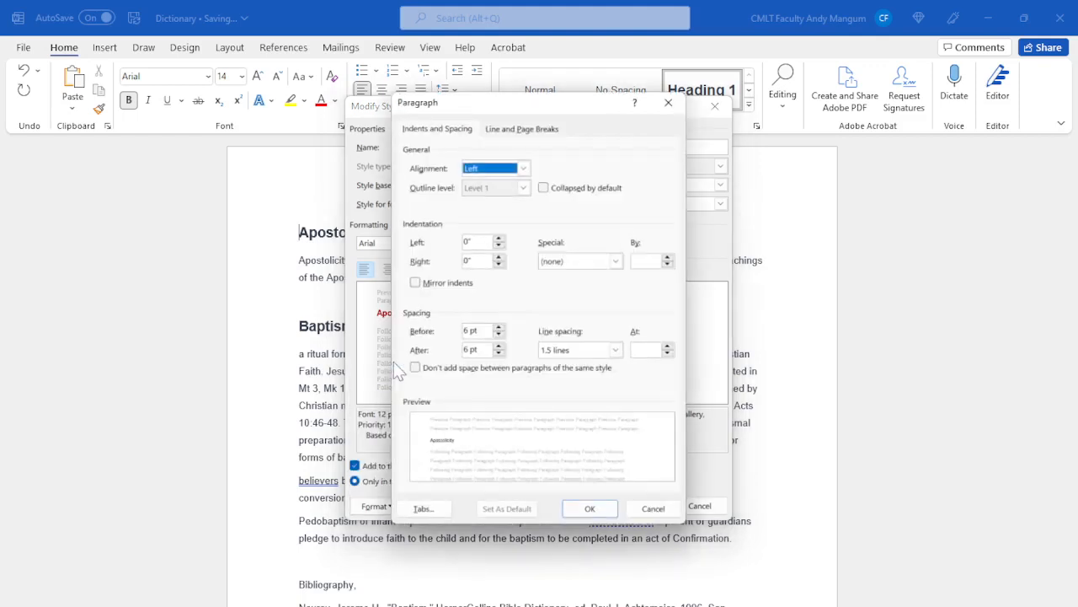
pyautogui.moveTo(483, 330); pyautogui.dragTo(440, 333)
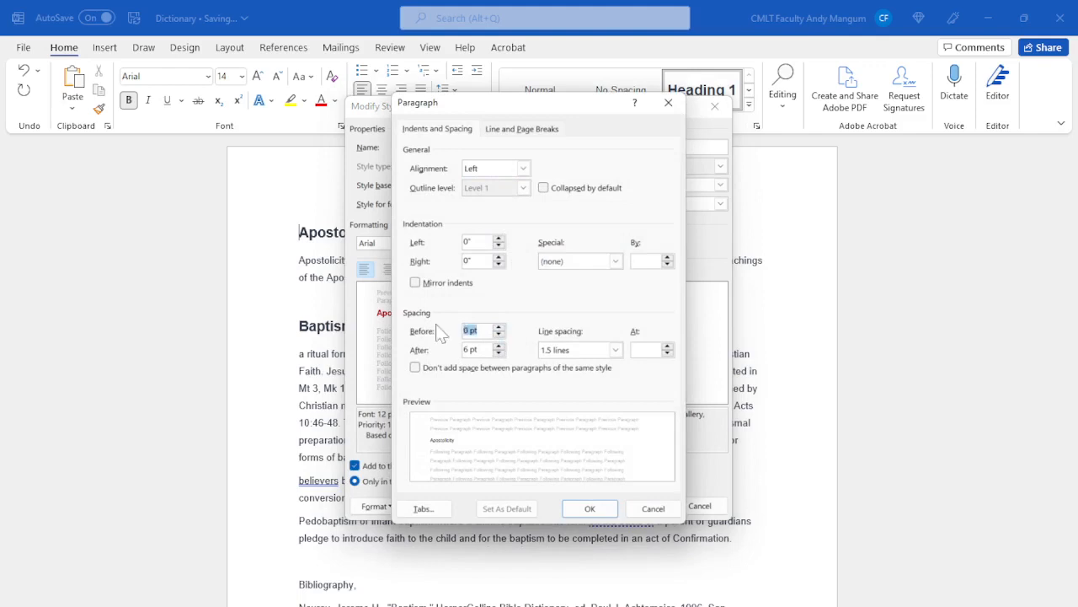
pyautogui.write('0')
pyautogui.press('Tab')
pyautogui.write('0')
pyautogui.press('Return')
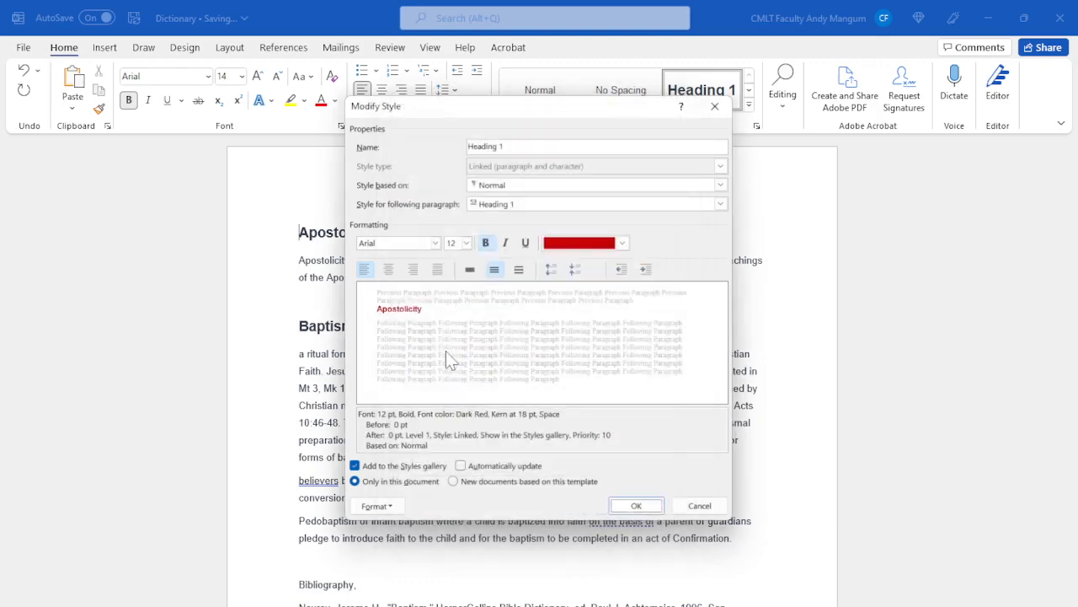
pyautogui.click(625, 505)
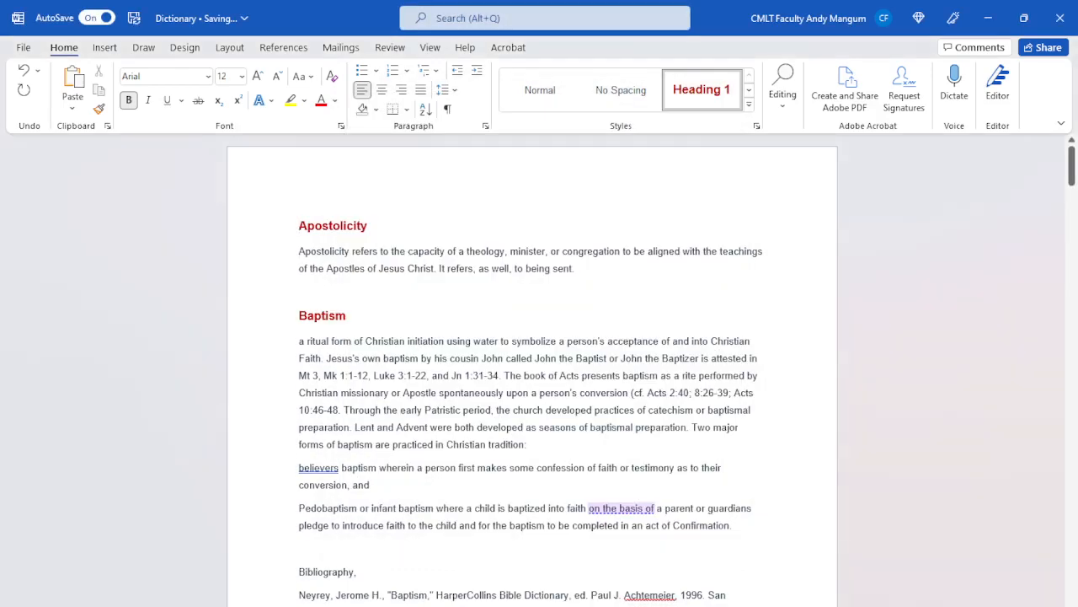
# Modify the Normal style's paragraph spacing to 0 pt before and after, and apply the change
pyautogui.click(299, 251)
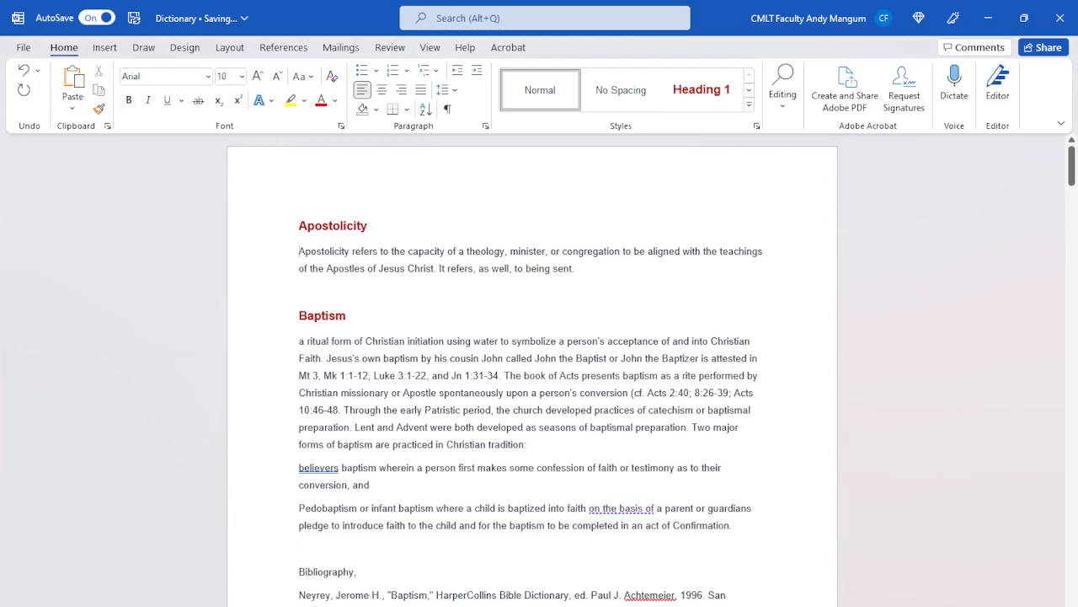
pyautogui.rightClick(548, 80)
pyautogui.click(561, 118)
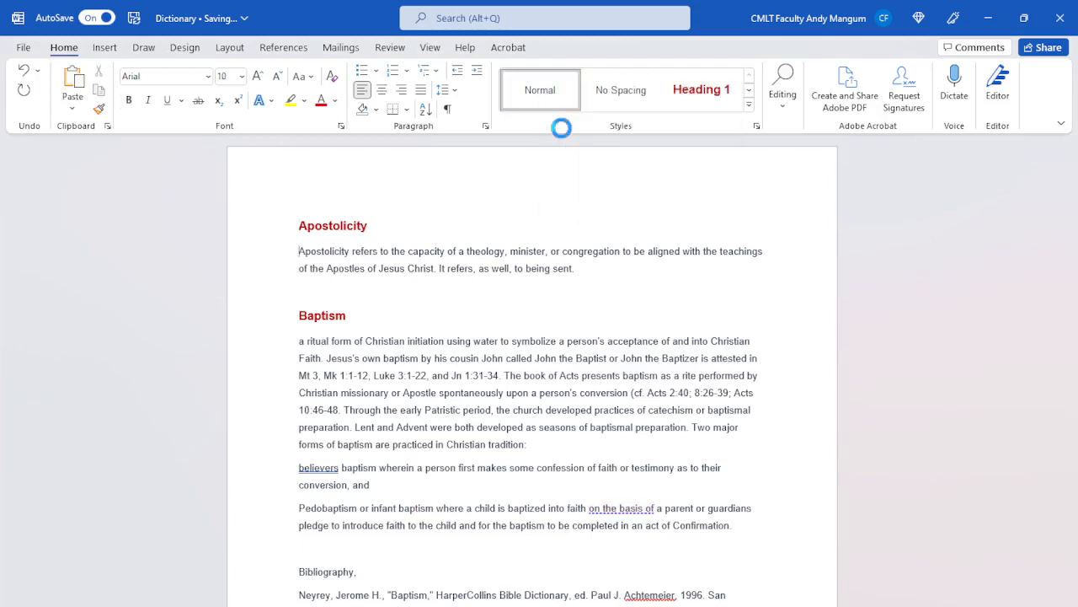
pyautogui.click(377, 506)
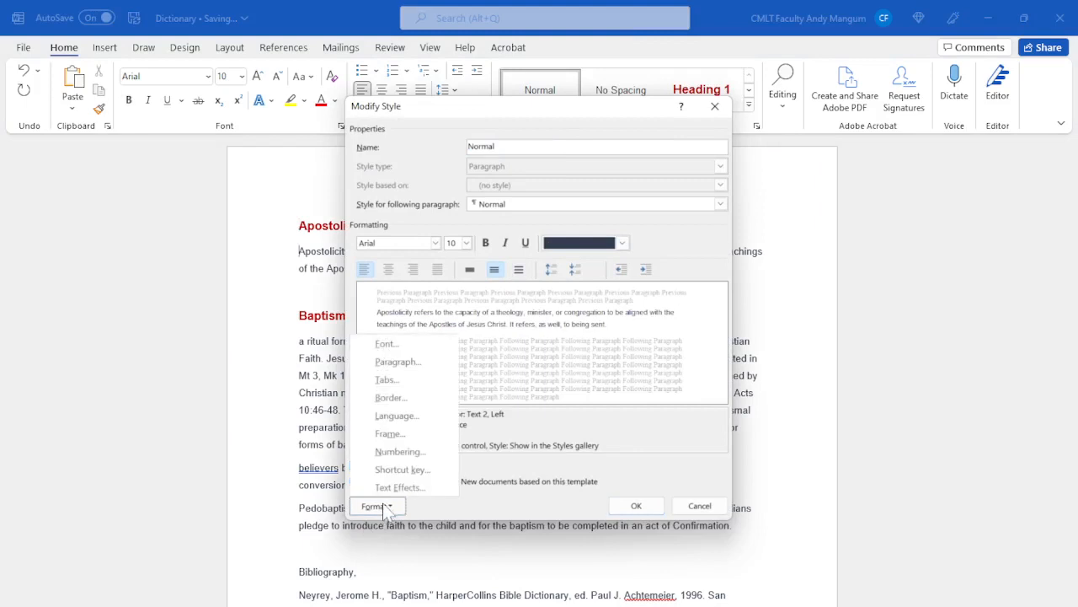
pyautogui.click(408, 362)
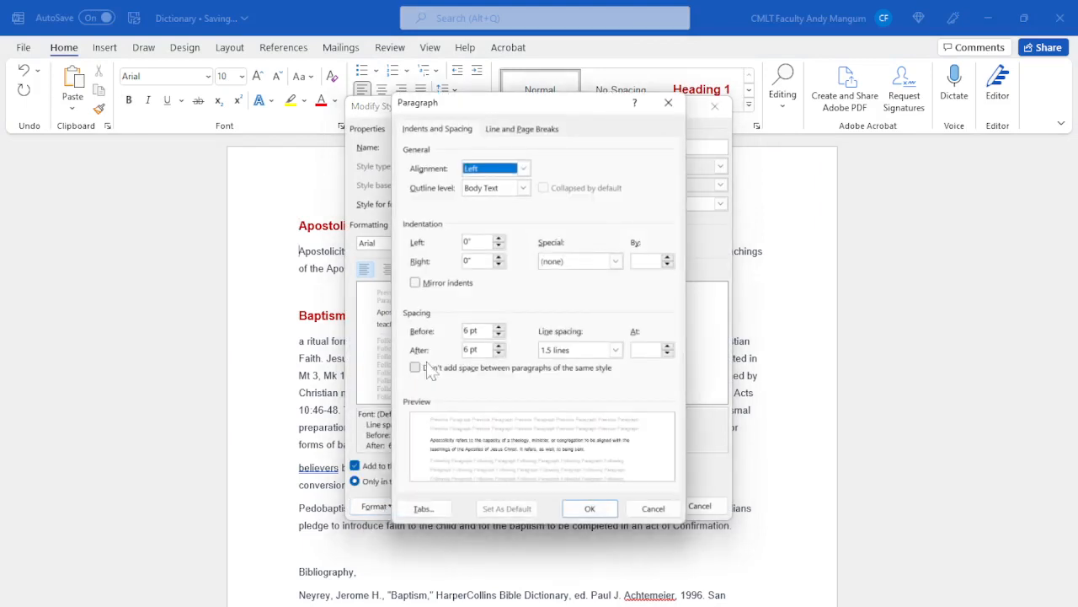
pyautogui.moveTo(481, 331); pyautogui.dragTo(405, 330)
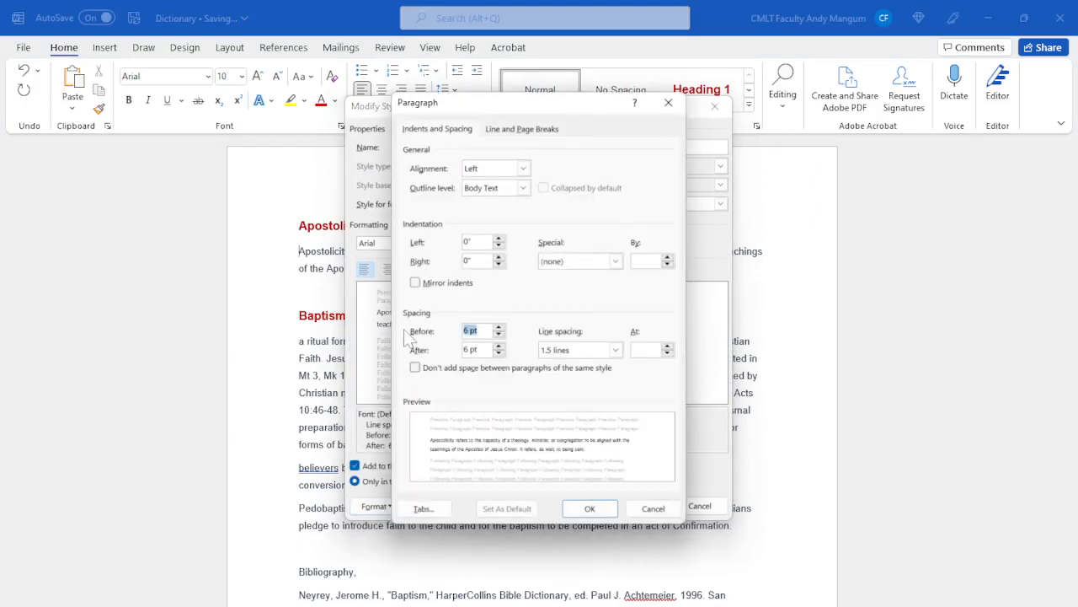
pyautogui.write('0')
pyautogui.moveTo(479, 350); pyautogui.dragTo(404, 349)
pyautogui.write('0')
pyautogui.press('Return')
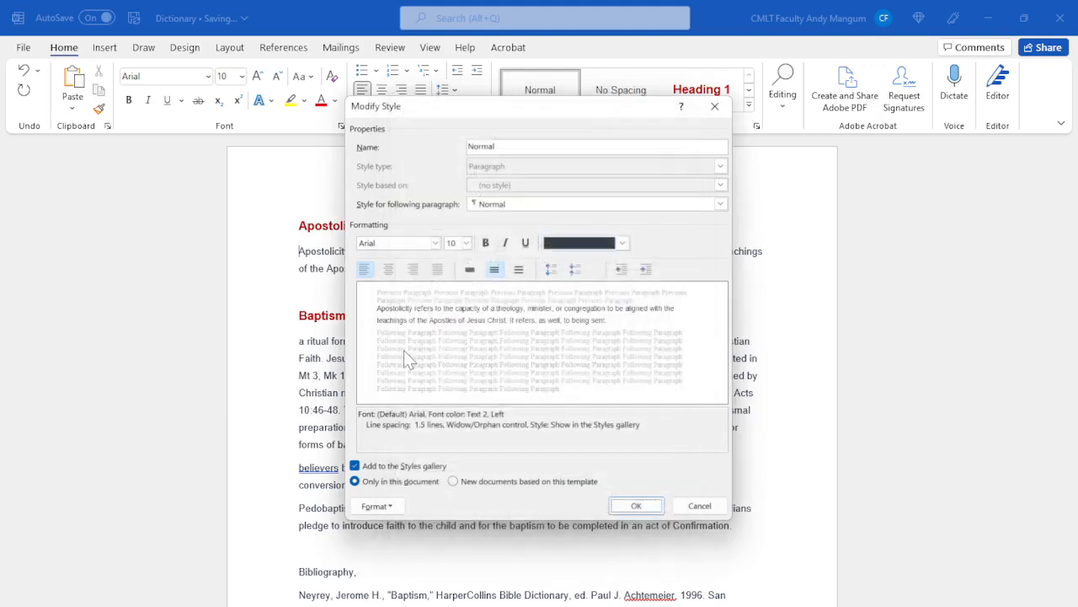
pyautogui.click(634, 506)
# Check the restyled headings and body text across the dictionary entries, and close the Dictionary document
pyautogui.scroll(-1, 533, 371)
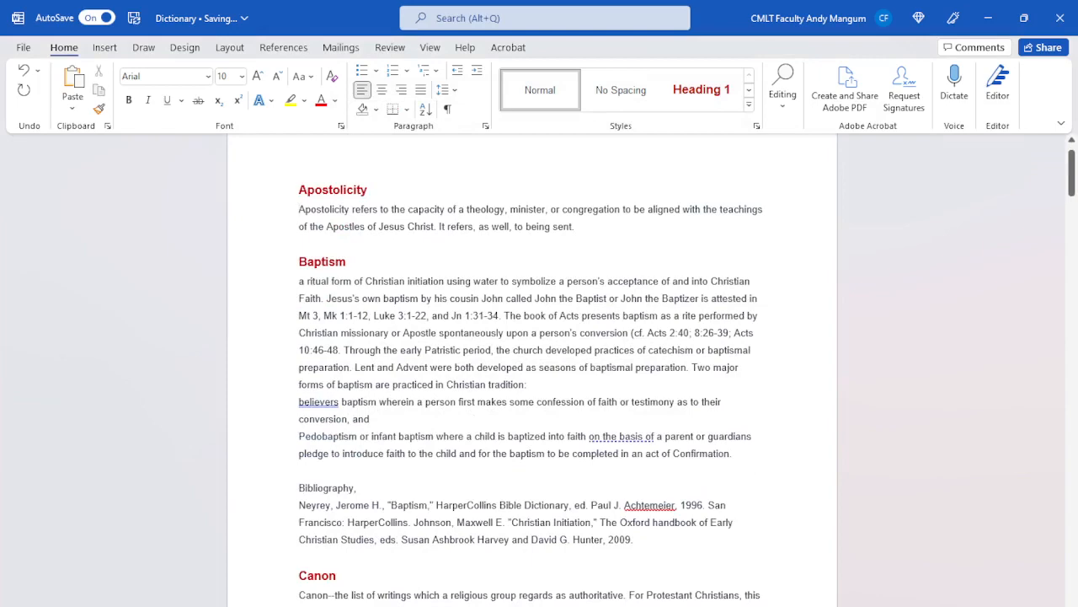
pyautogui.scroll(-10, 532, 371)
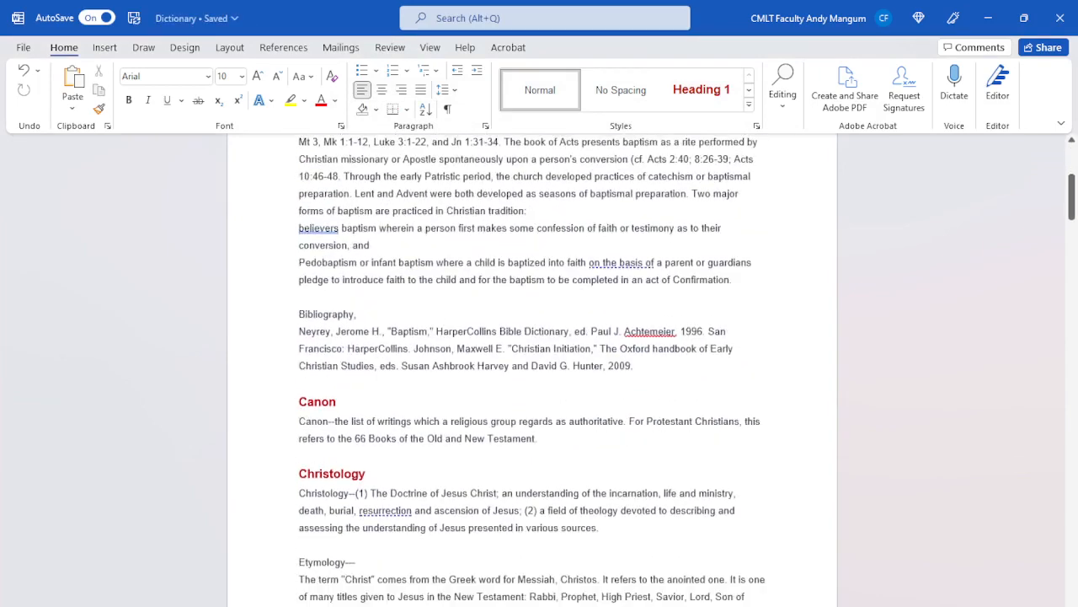
pyautogui.scroll(-4, 533, 371)
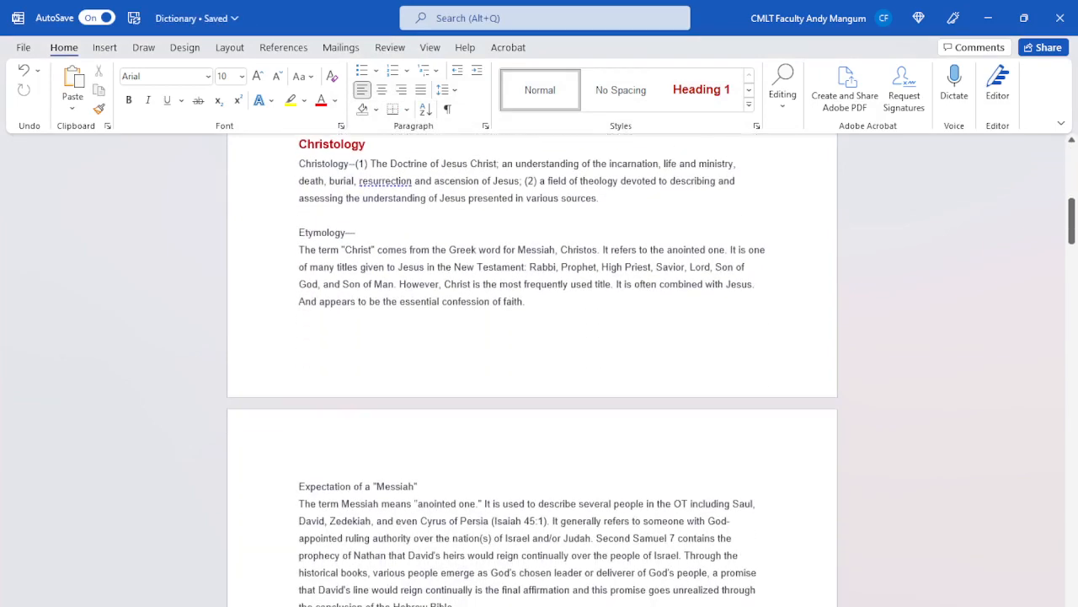
pyautogui.scroll(8, 532, 371)
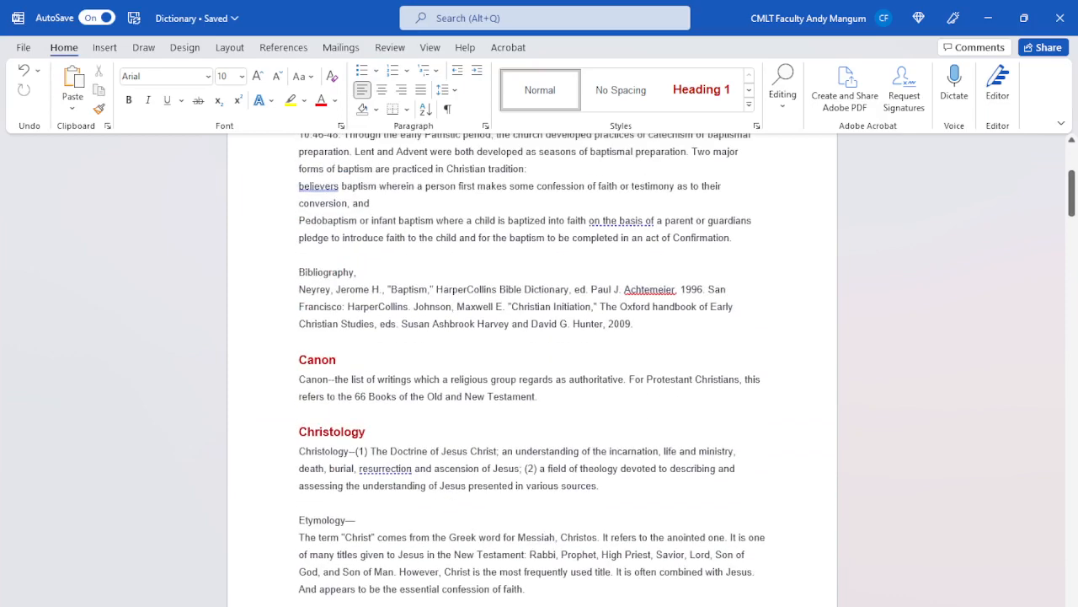
pyautogui.click(1063, 15)
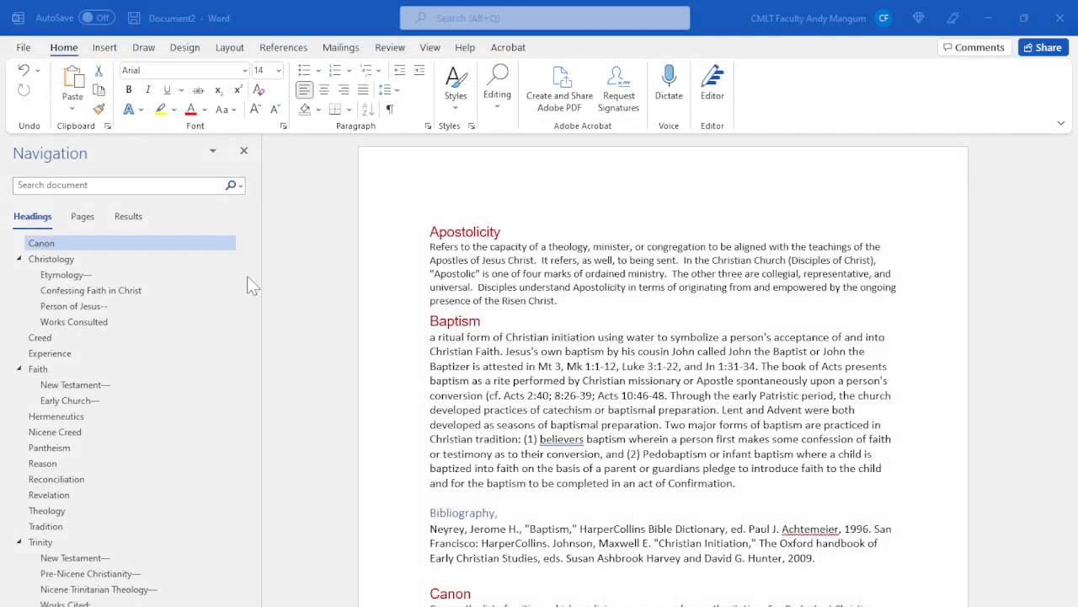
# In Document2, close and reopen the Navigation pane, clear its search term, and show the list of headings
pyautogui.click(244, 151)
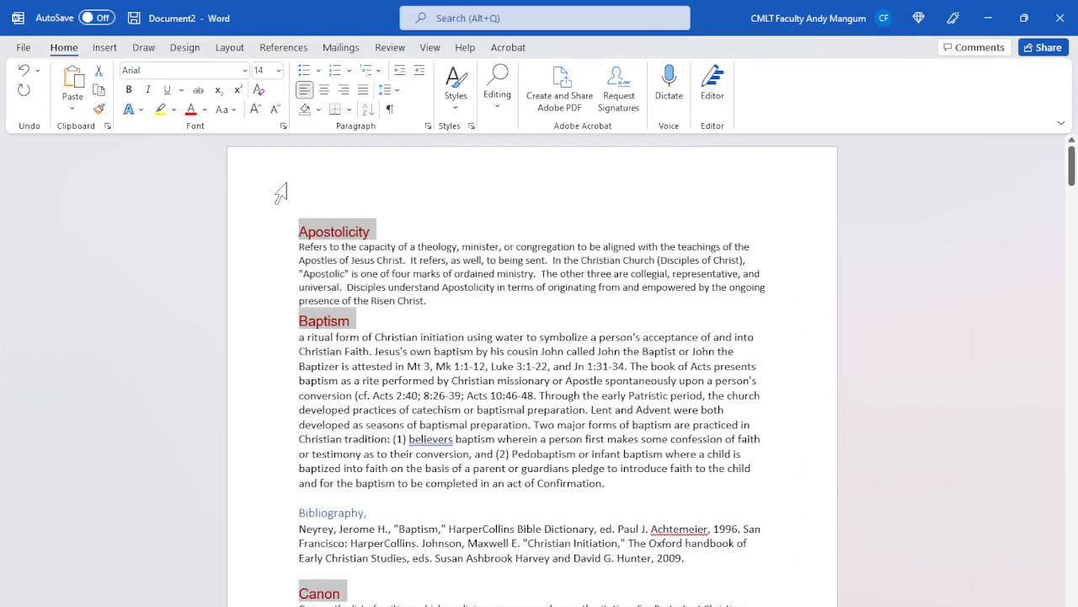
pyautogui.hotkey('ctrl', 'f')
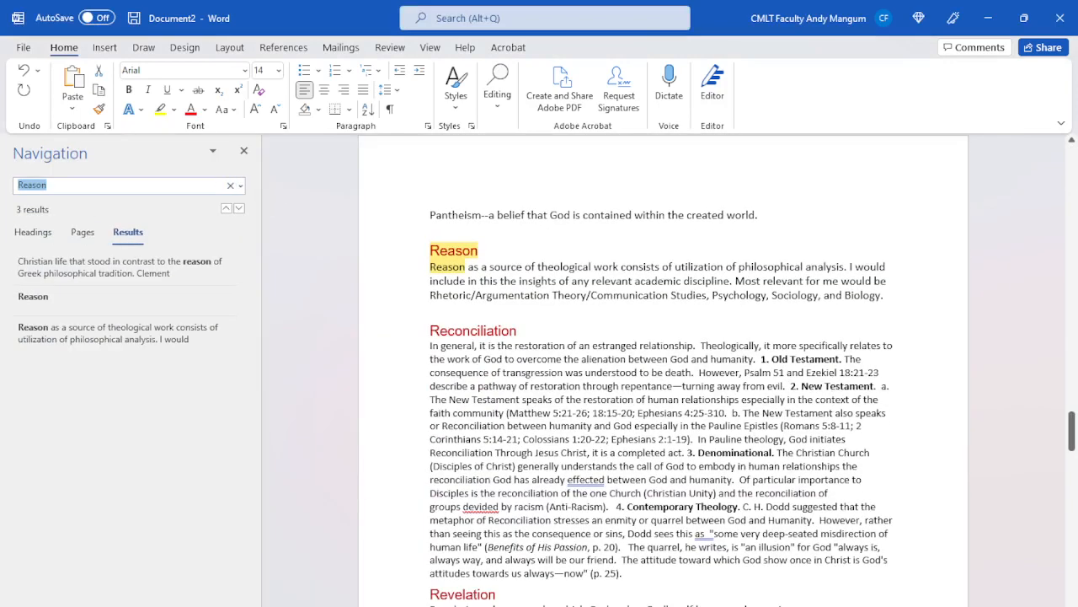
pyautogui.press('BackSpace')
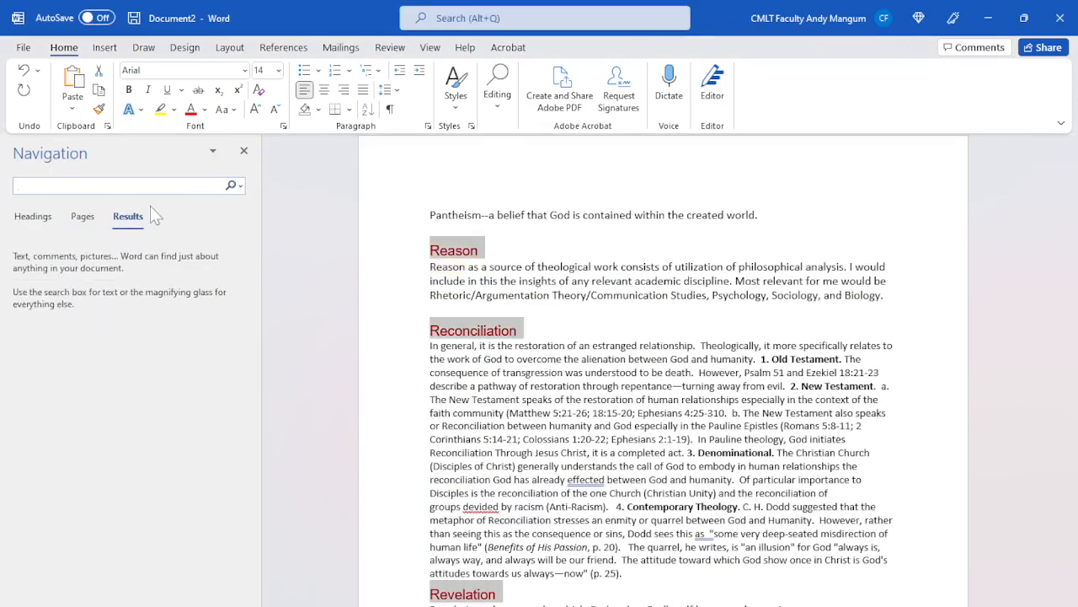
pyautogui.click(31, 221)
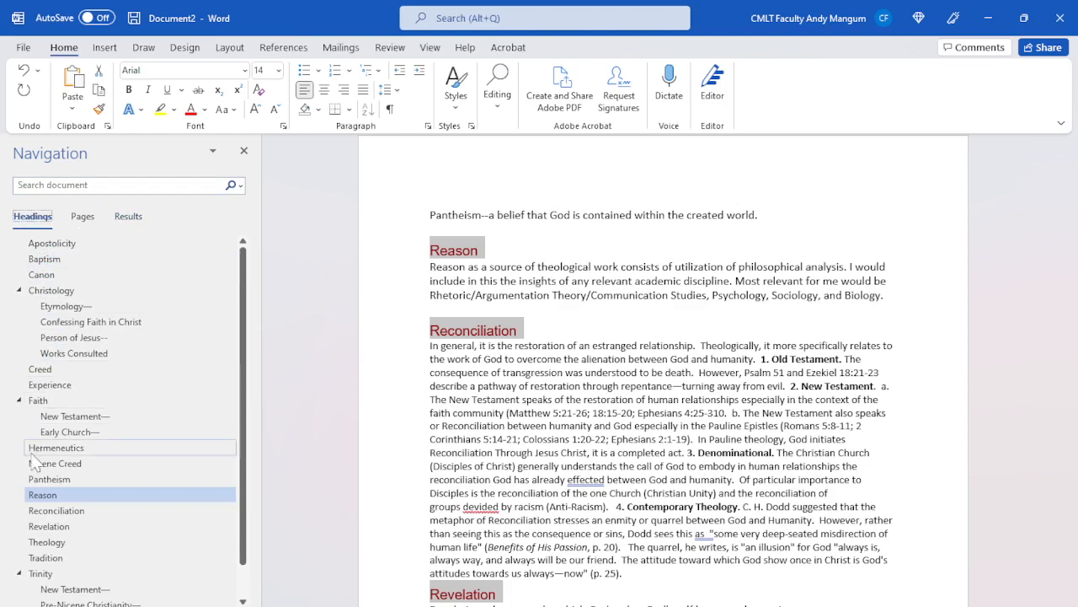
# Jump to the Nicene Creed and Faith entries from the heading list, and look back through the document to Christology
pyautogui.scroll(-1, 34, 462)
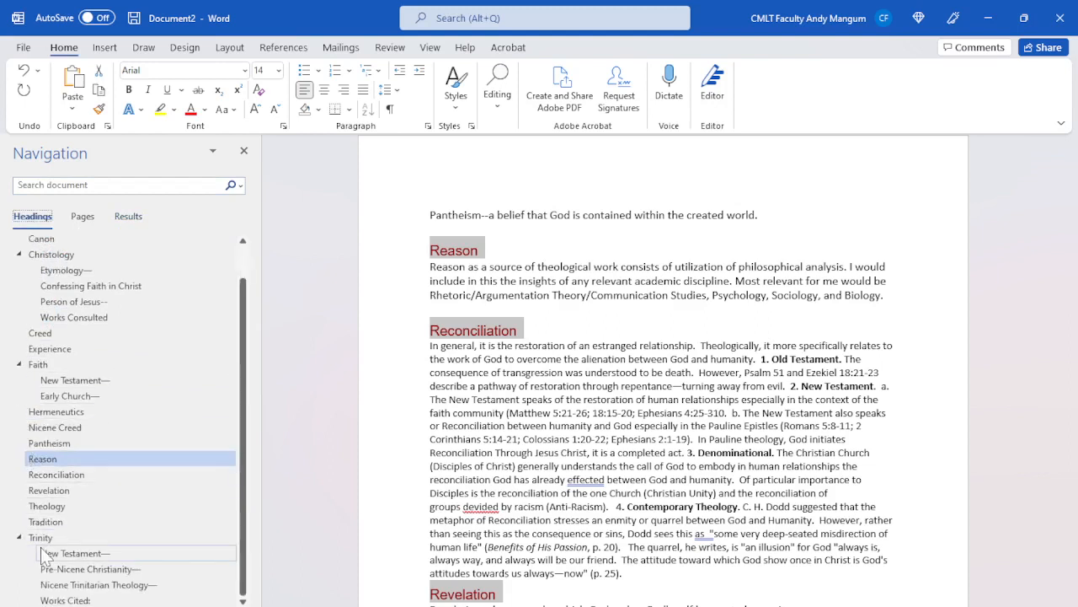
pyautogui.click(48, 428)
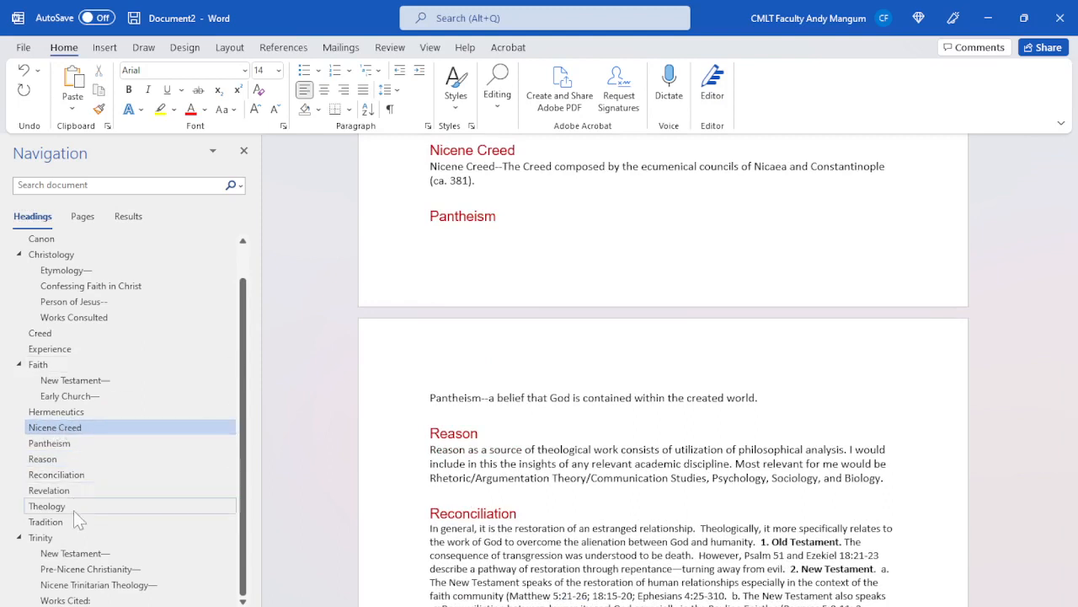
pyautogui.click(37, 364)
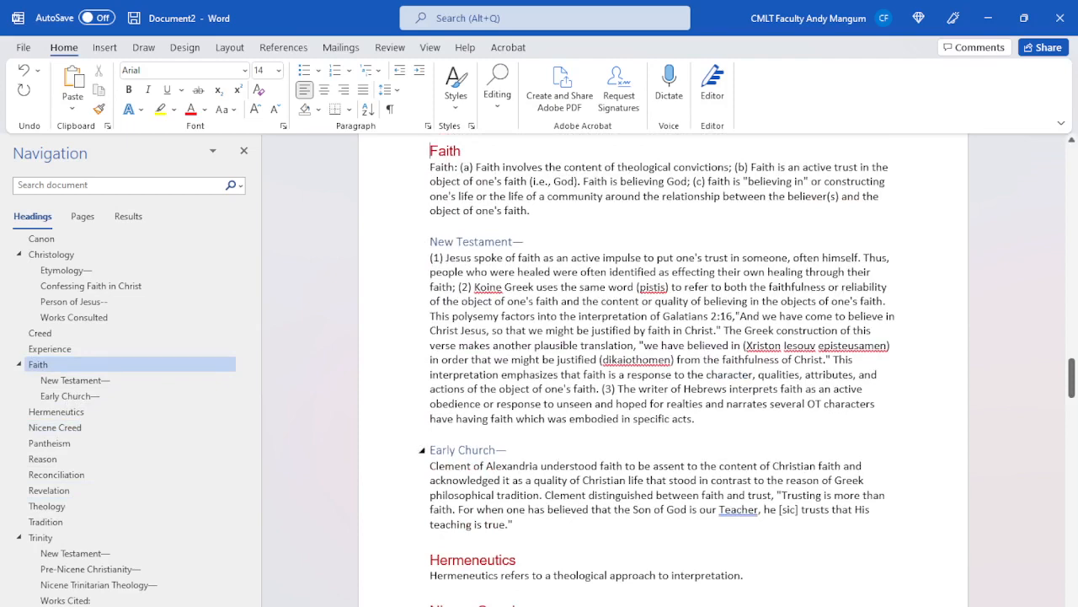
pyautogui.scroll(10, 393, 348)
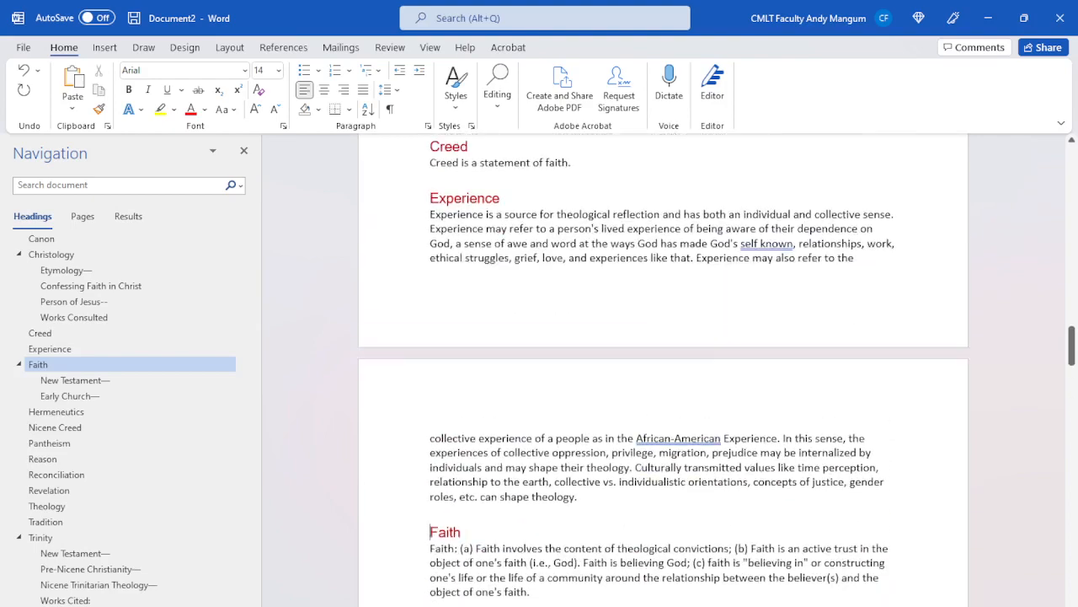
pyautogui.scroll(10, 393, 348)
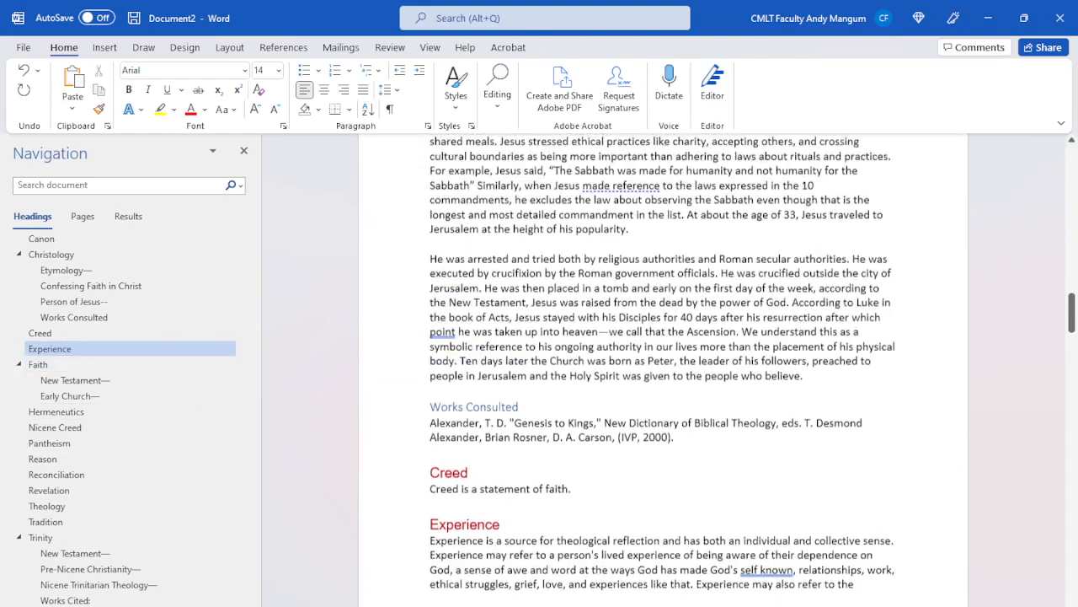
pyautogui.scroll(5, 471, 260)
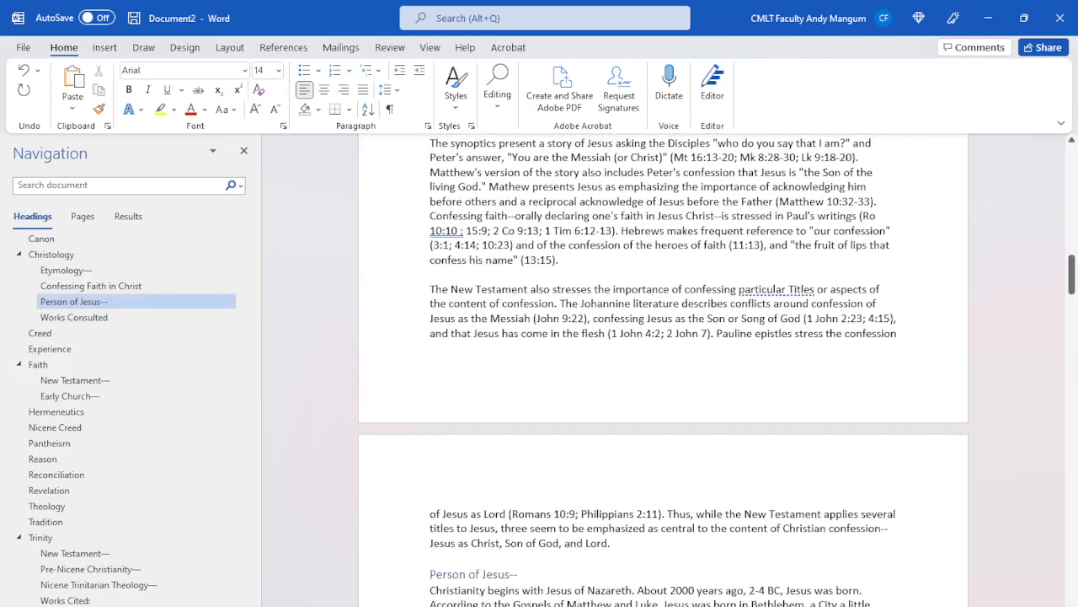
pyautogui.scroll(7, 663, 356)
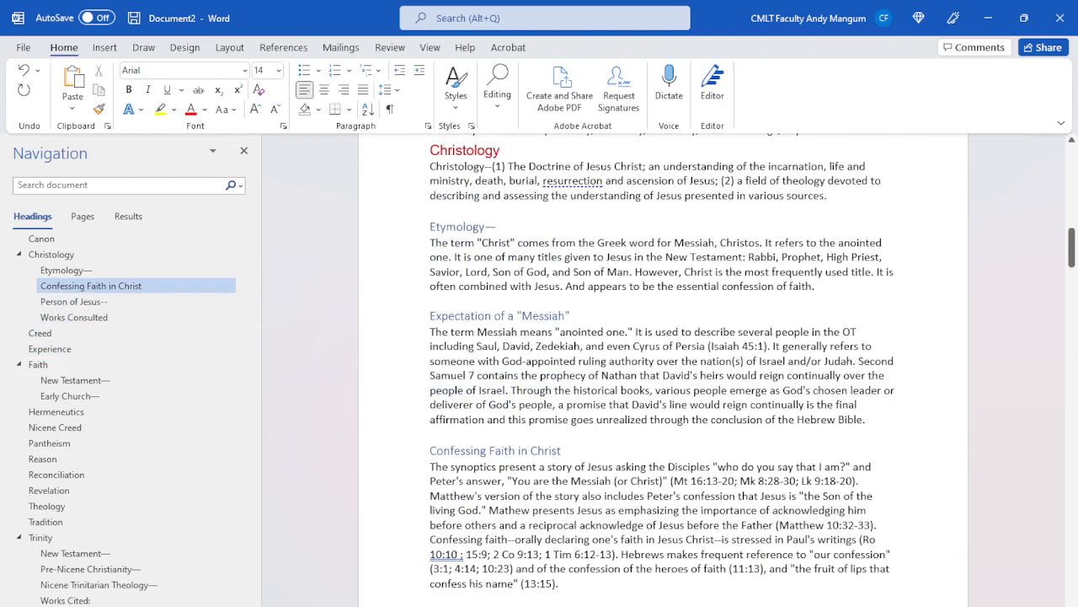
# Select the whole document and collapse its headings so only the main dictionary terms show
pyautogui.hotkey('ctrl', 'a')
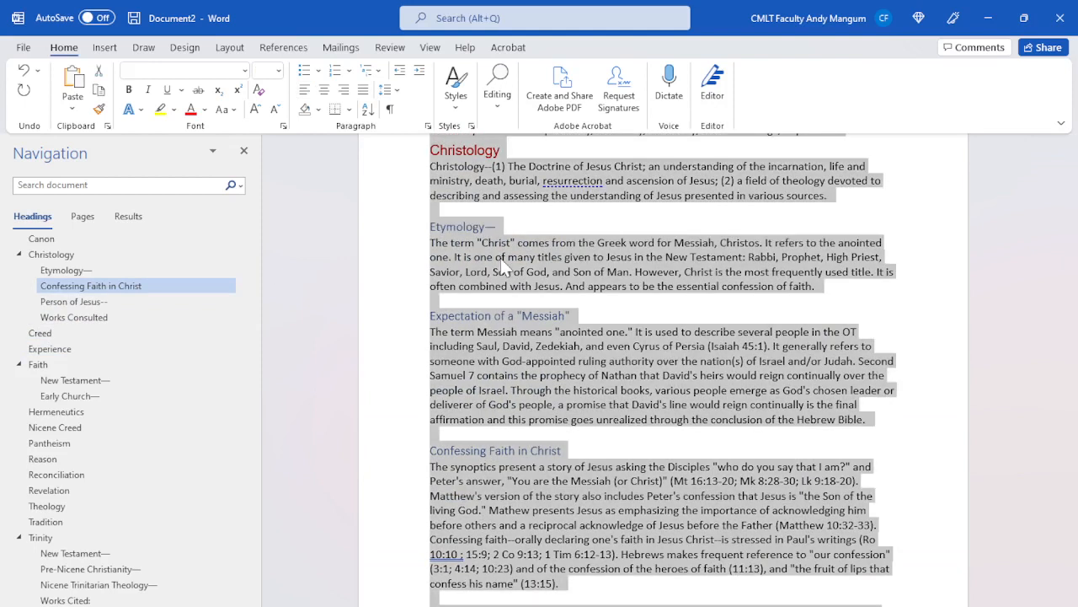
pyautogui.rightClick(500, 257)
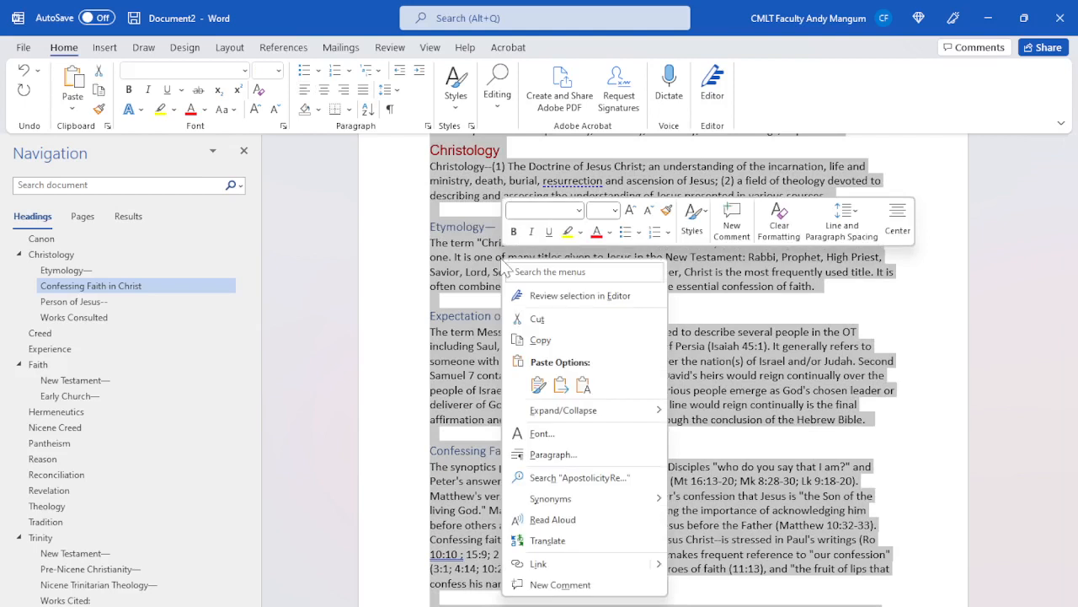
pyautogui.moveTo(548, 411)
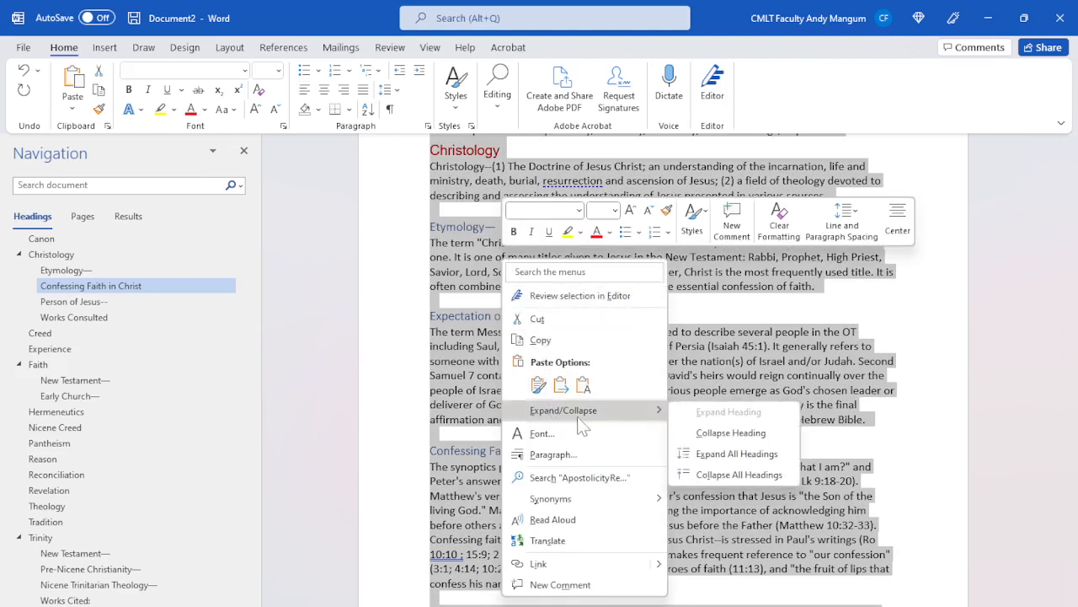
pyautogui.click(703, 436)
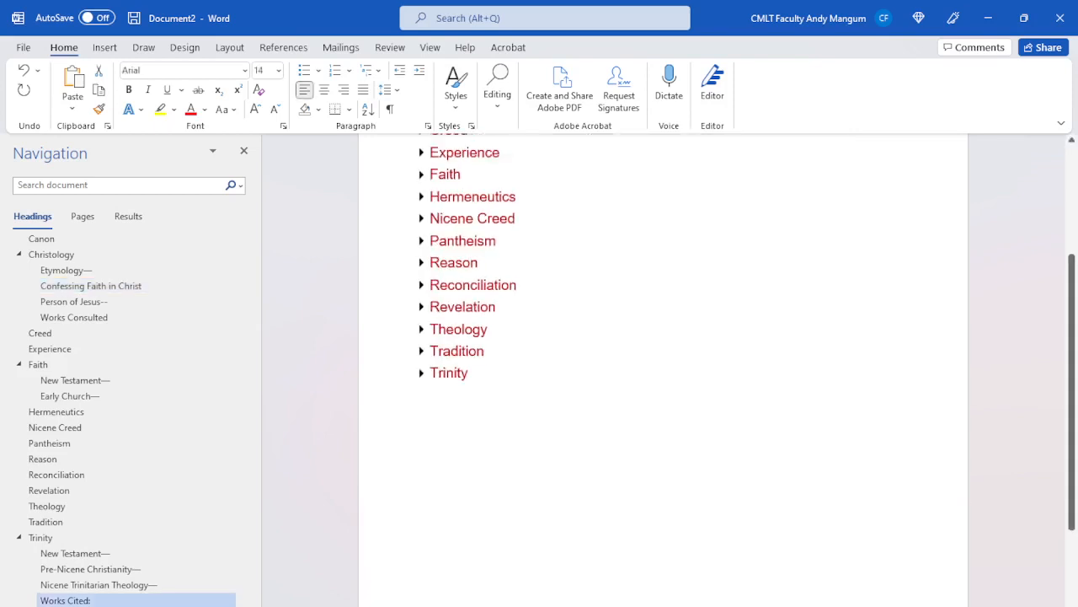
pyautogui.scroll(3, 663, 337)
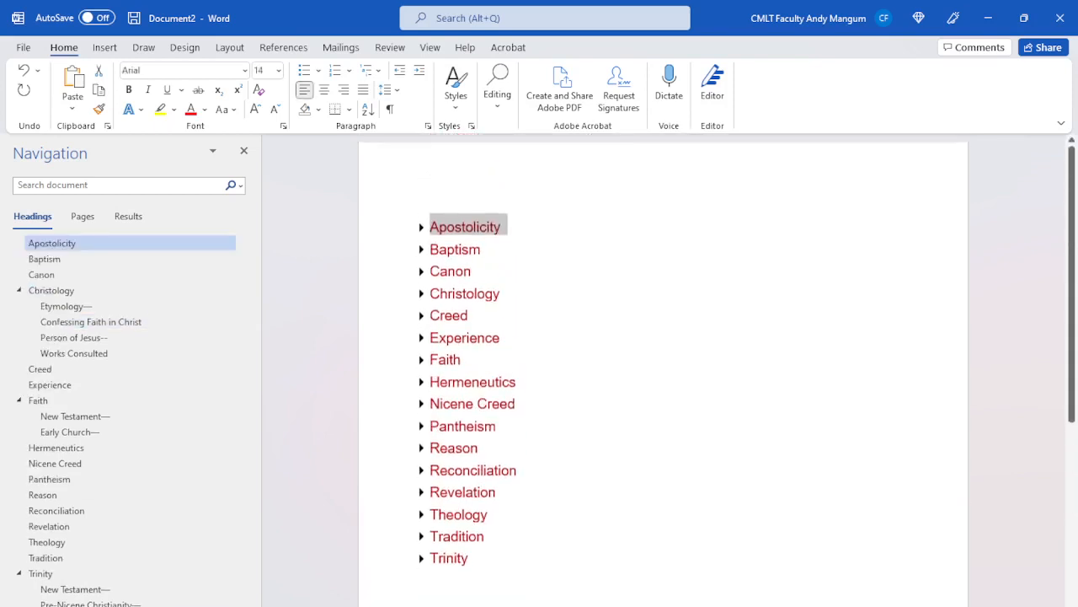
pyautogui.click(589, 320)
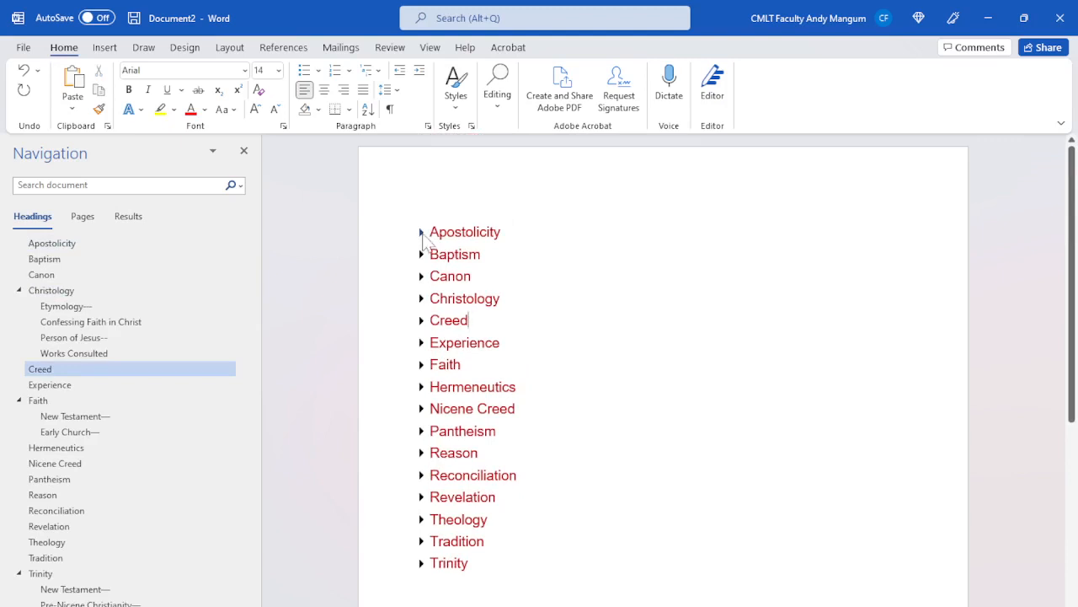
# Expand and collapse the Apostolicity heading twice to view its definition
pyautogui.click(422, 232)
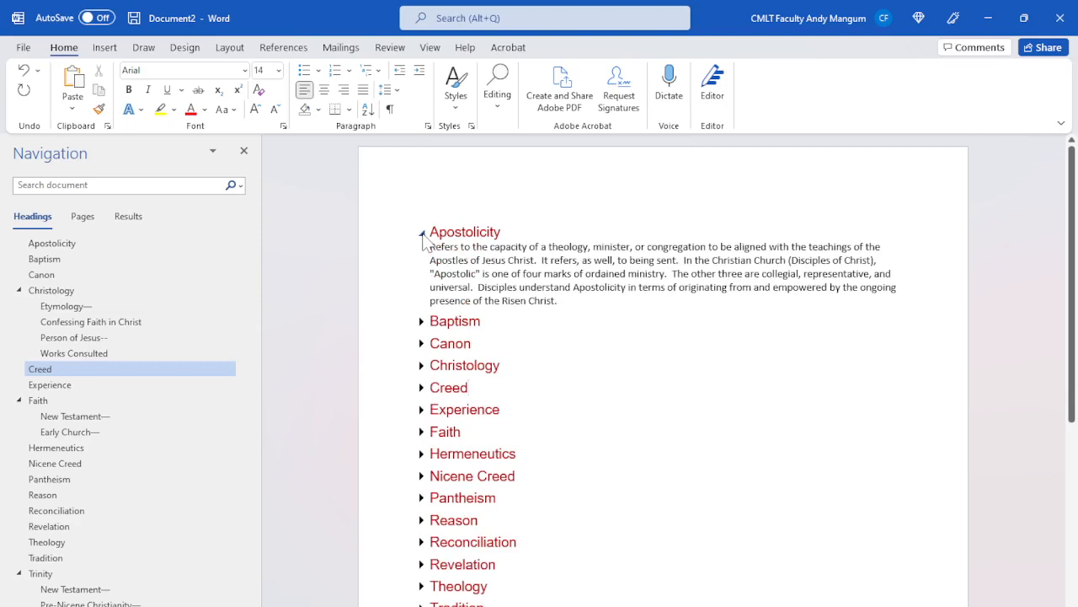
pyautogui.click(422, 232)
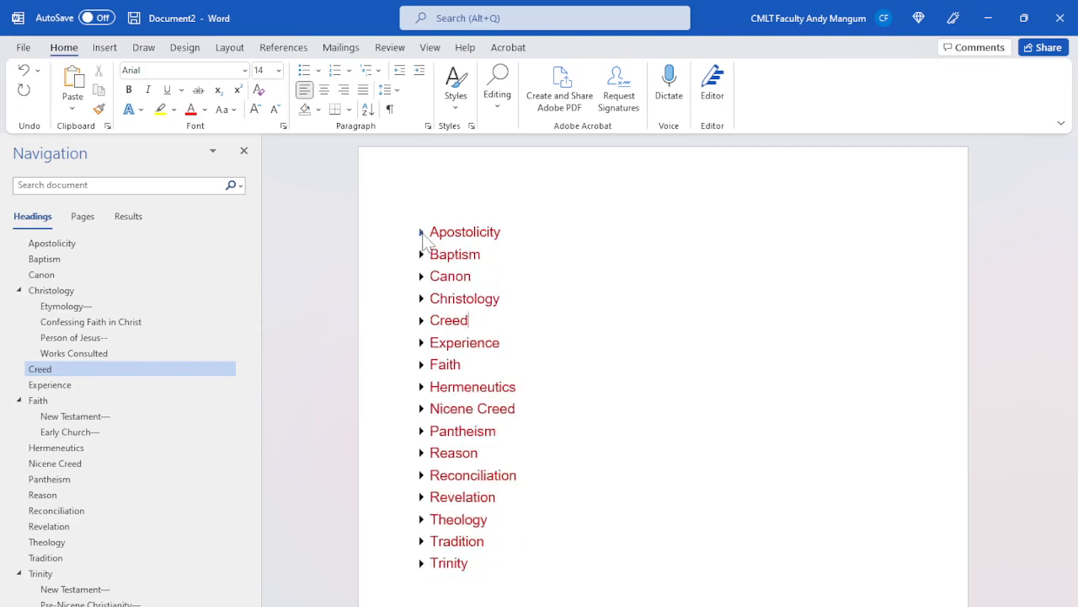
pyautogui.click(422, 232)
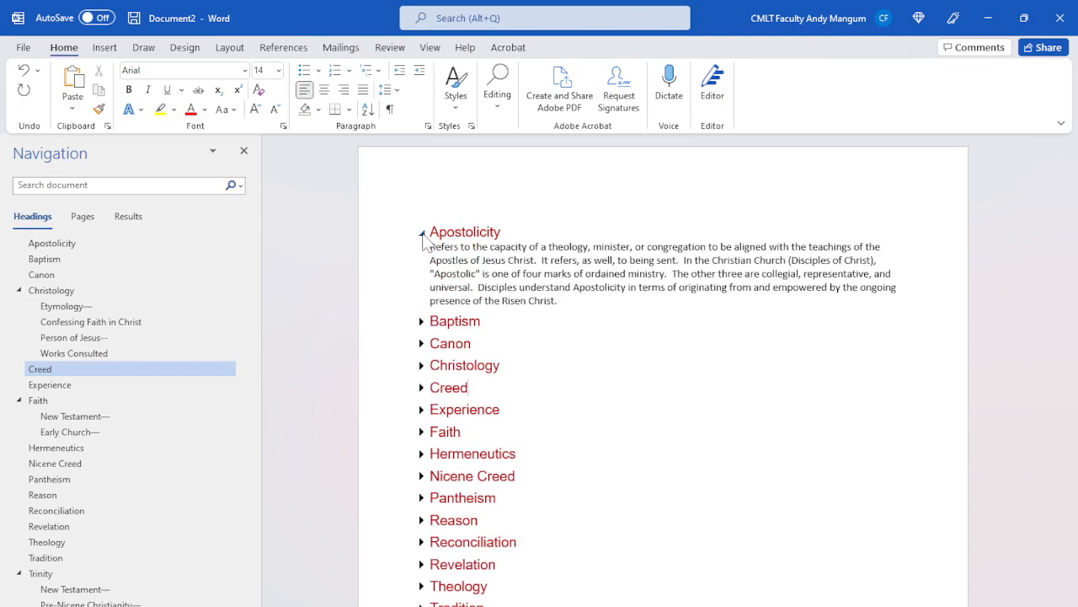
pyautogui.click(422, 232)
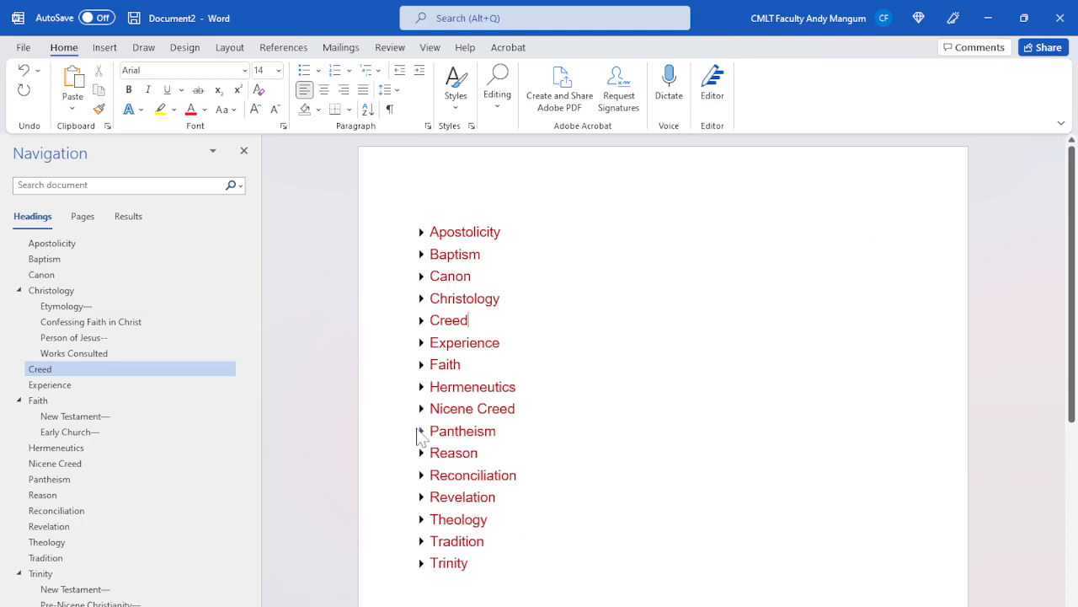
# Move the collapsed Pantheism heading with its content to the start of the document, above Apostolicity
pyautogui.doubleClick(447, 431)
pyautogui.hotkey('ctrl', 'c')
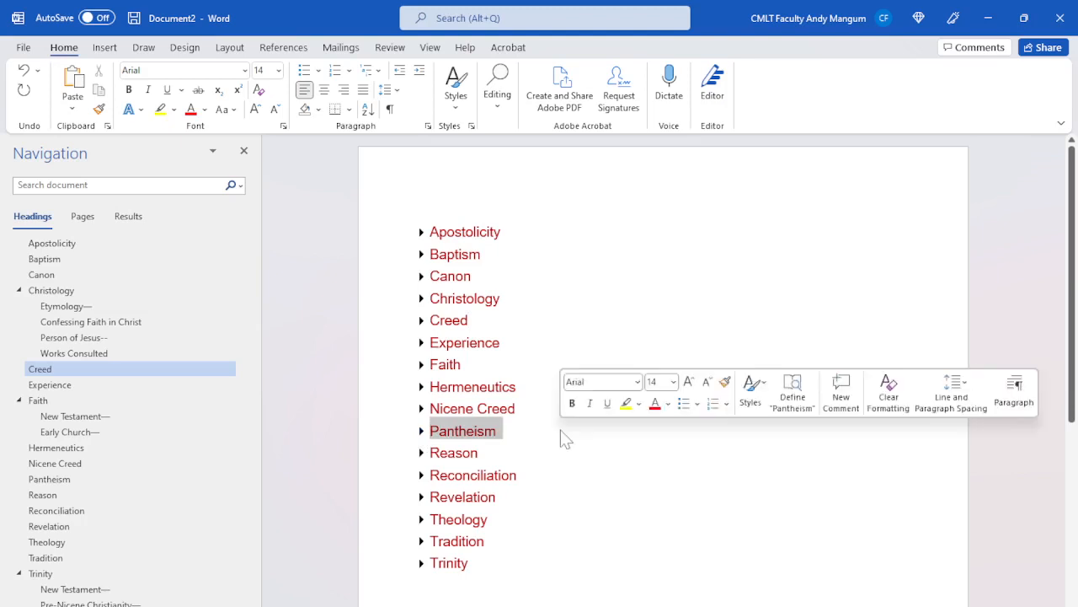
pyautogui.press('Delete')
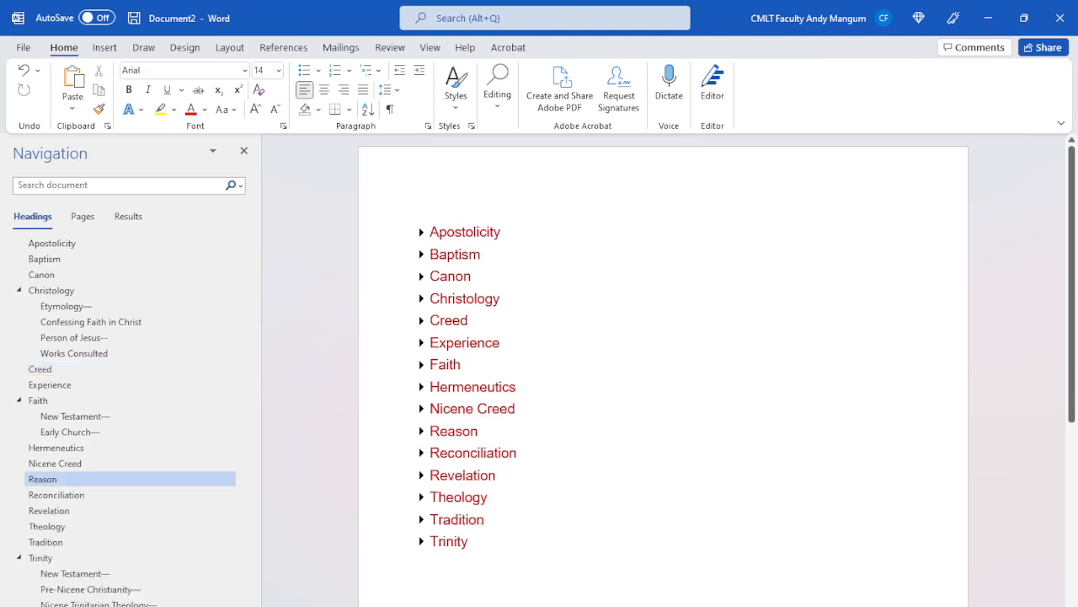
pyautogui.hotkey('ctrl', 'Home')
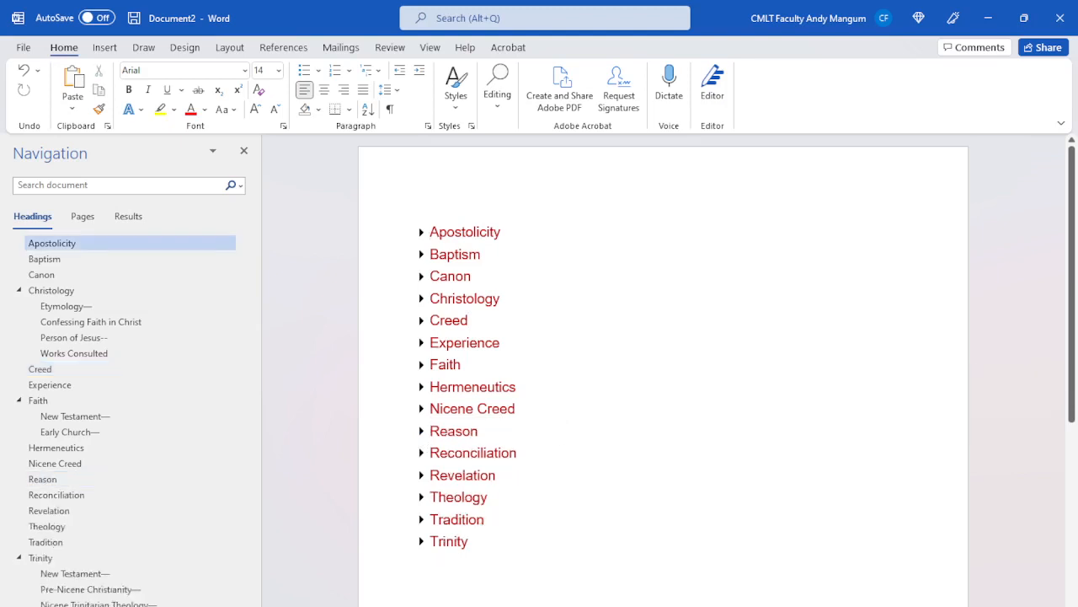
pyautogui.press('Return')
pyautogui.hotkey('ctrl', 'v')
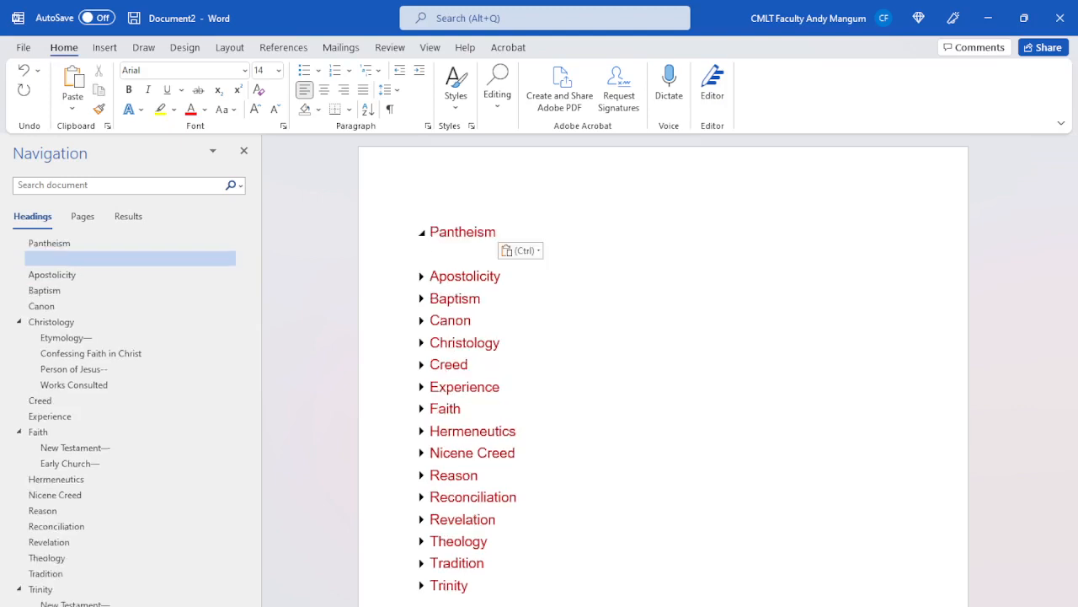
# Remove the blank lines between the moved Pantheism entry and Apostolicity, and collapse Pantheism again
pyautogui.press('BackSpace')
pyautogui.press('BackSpace')
pyautogui.press('BackSpace')
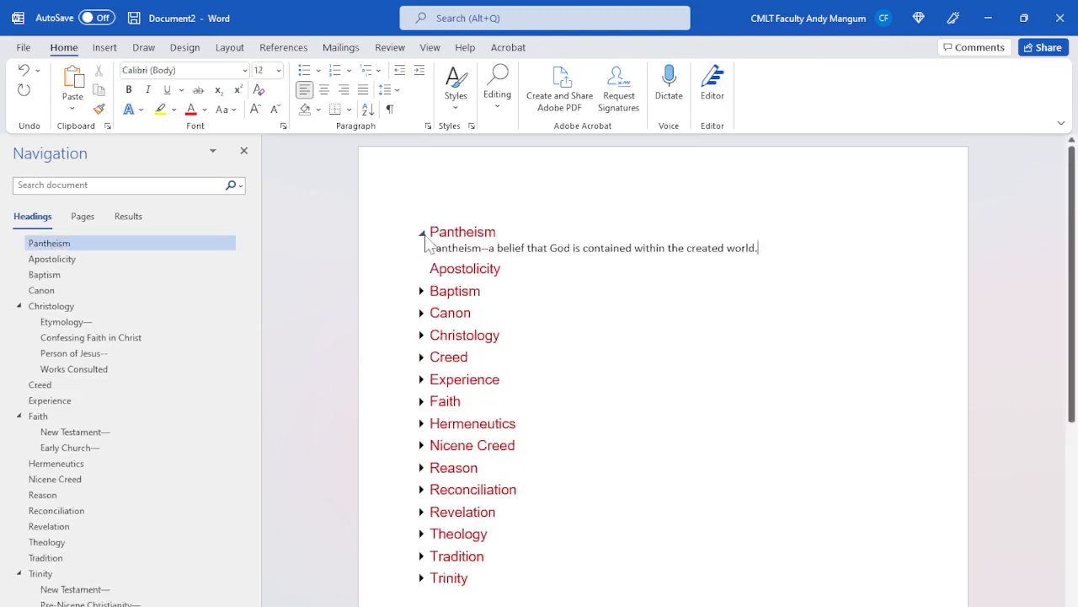
pyautogui.click(423, 234)
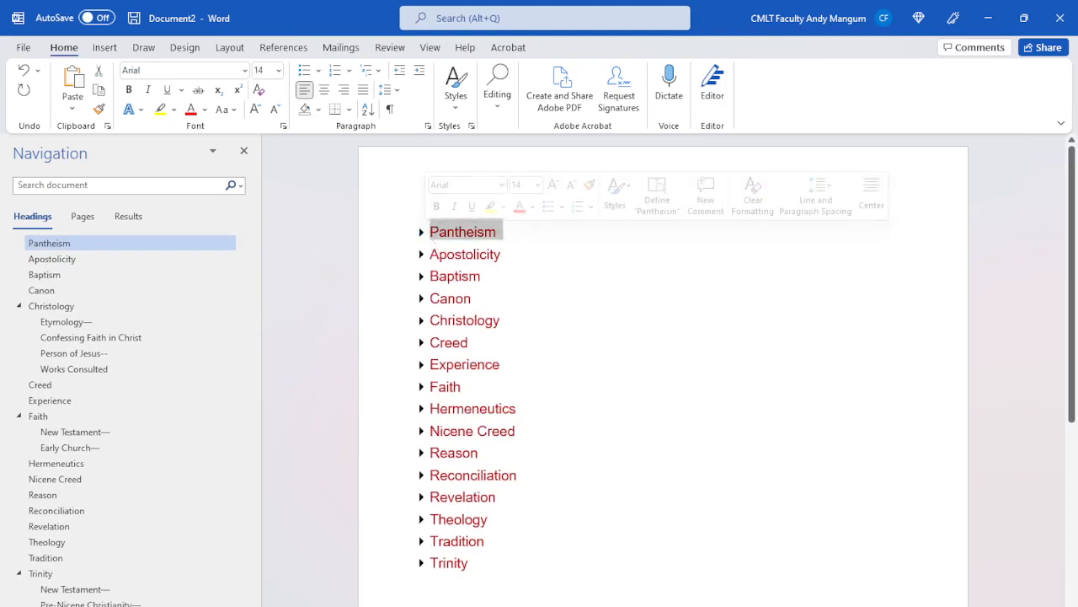
pyautogui.click(548, 300)
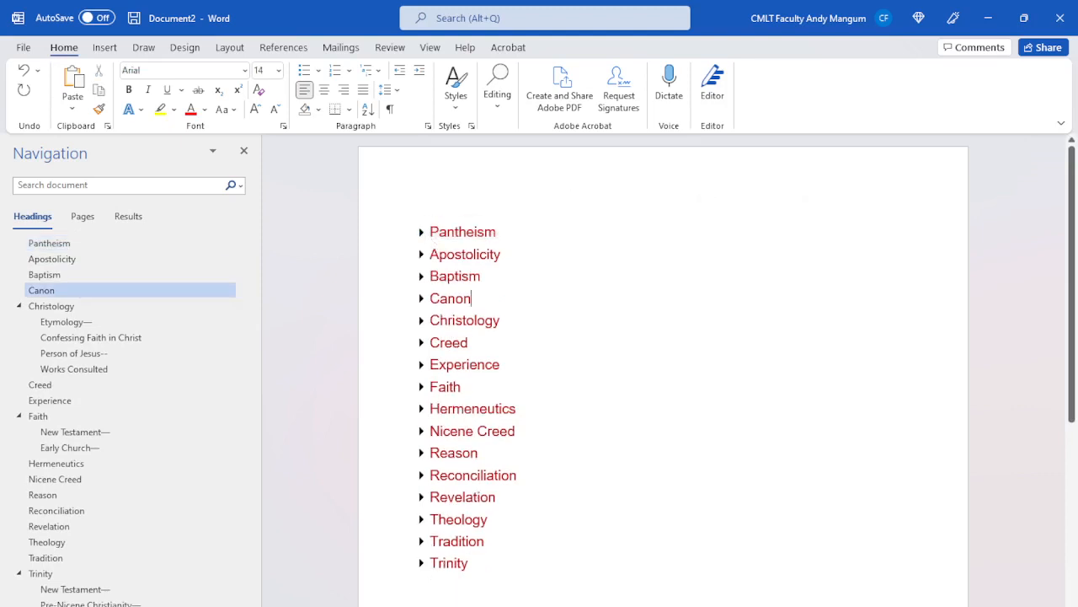
# Sort the entire collapsed document by Headings, as Text in Ascending order
pyautogui.hotkey('ctrl', 'a')
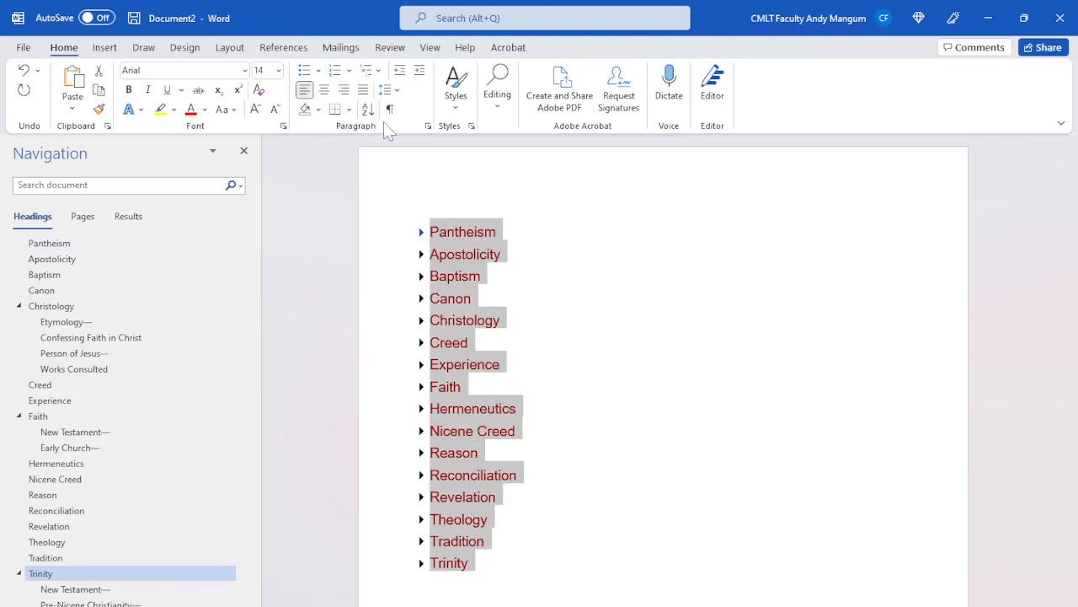
pyautogui.click(368, 109)
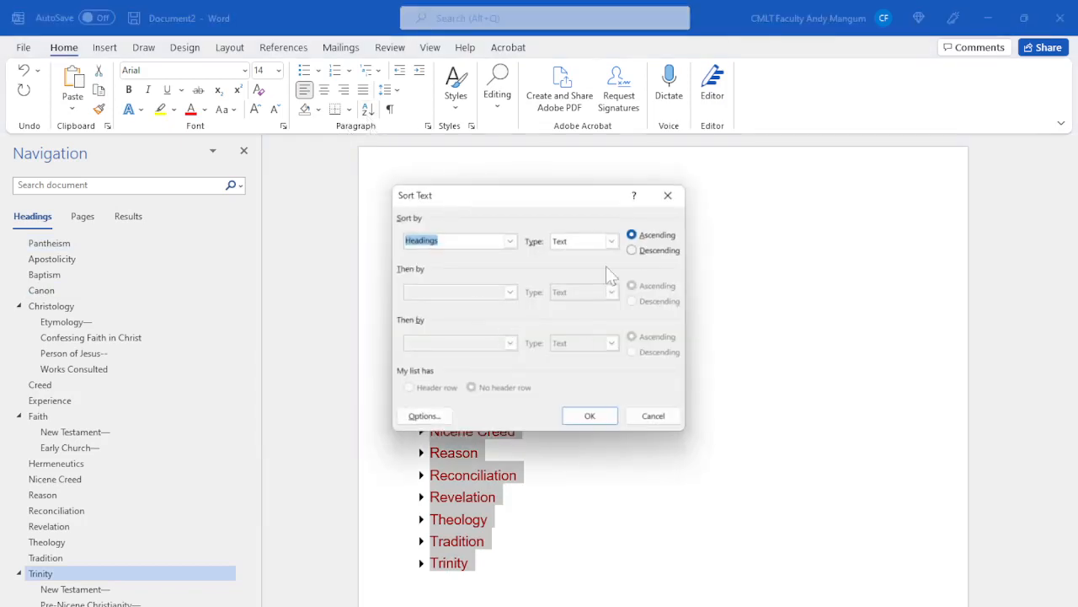
pyautogui.click(513, 244)
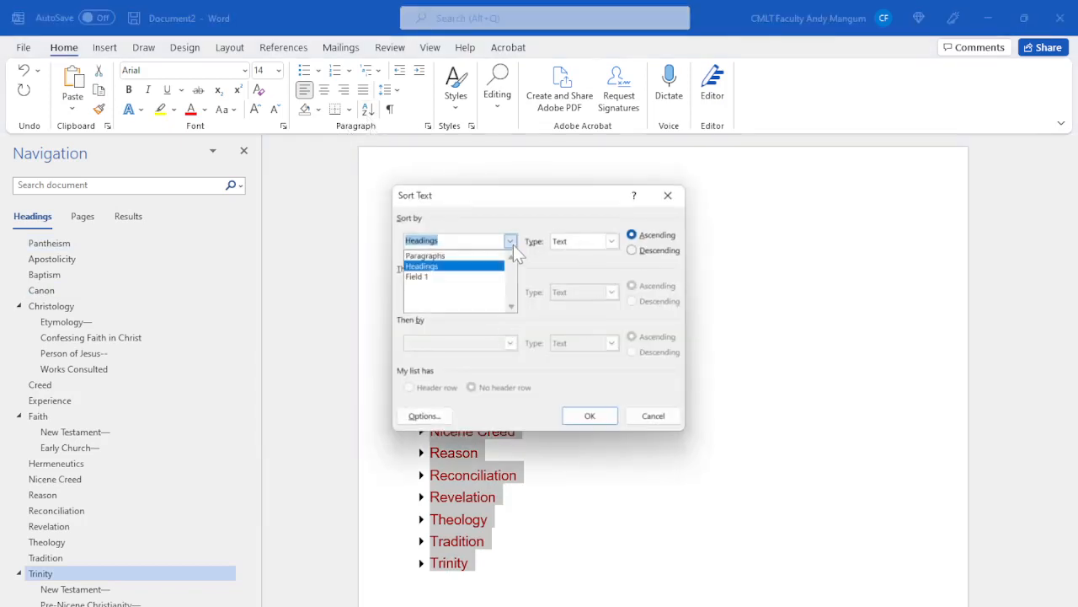
pyautogui.click(513, 244)
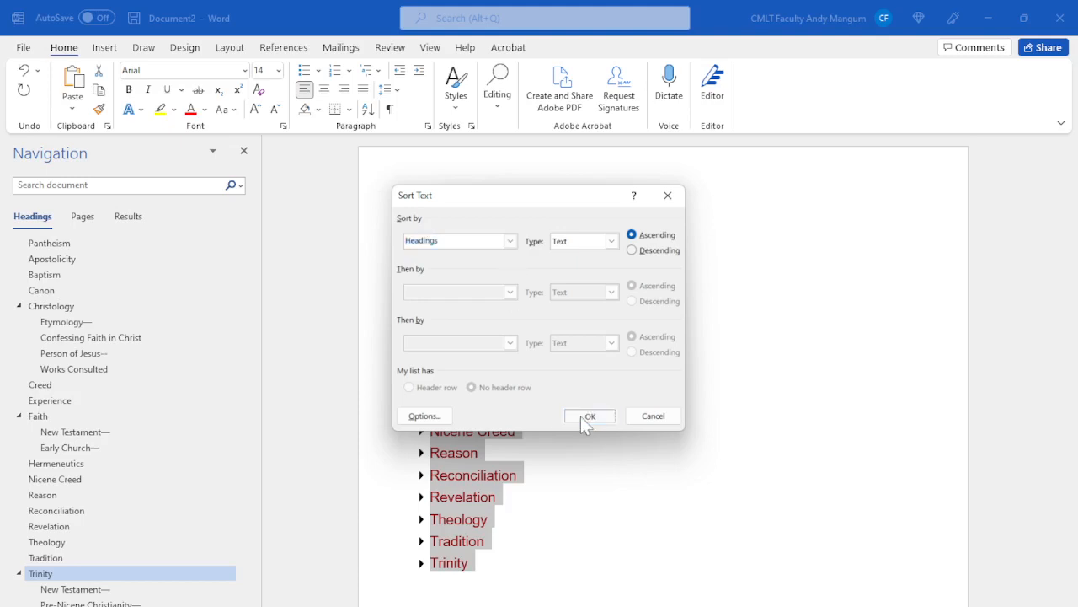
pyautogui.click(581, 416)
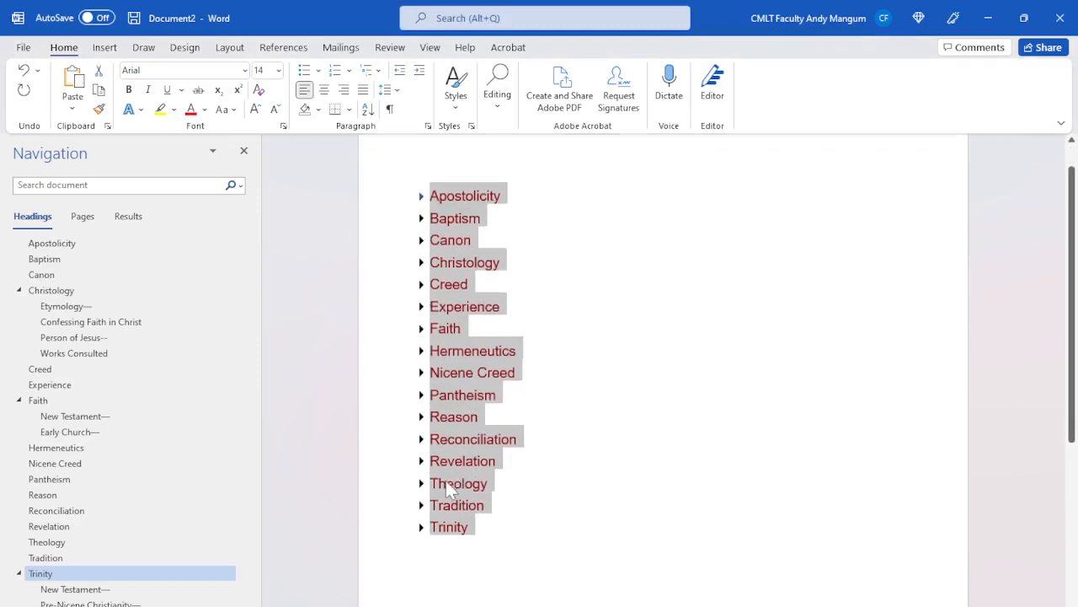
# Expand the Trinity heading to view its definition and subheadings, and collapse it again
pyautogui.scroll(-3, 443, 488)
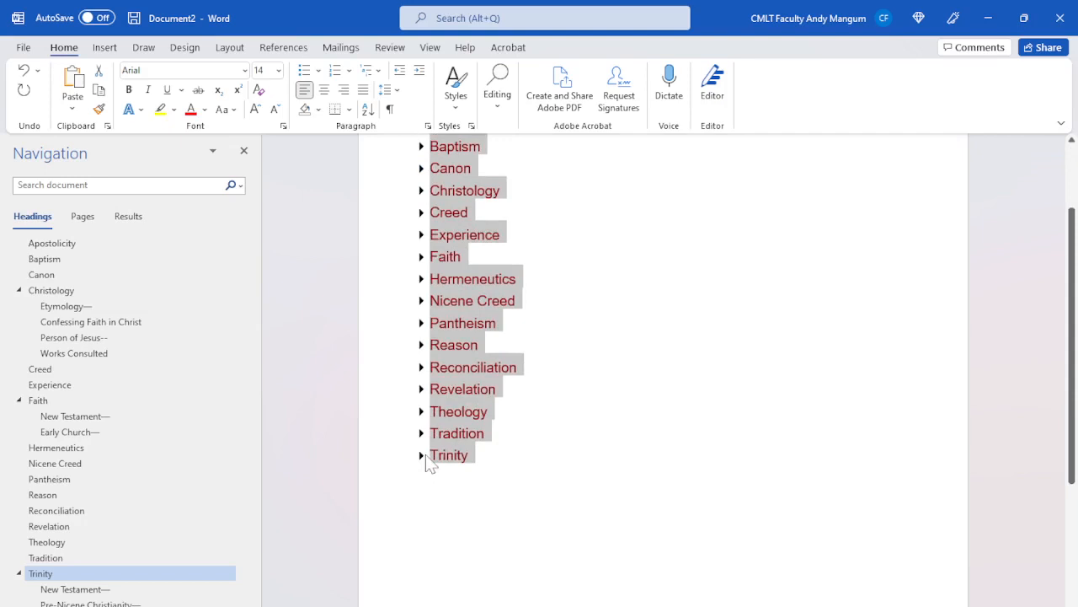
pyautogui.click(422, 455)
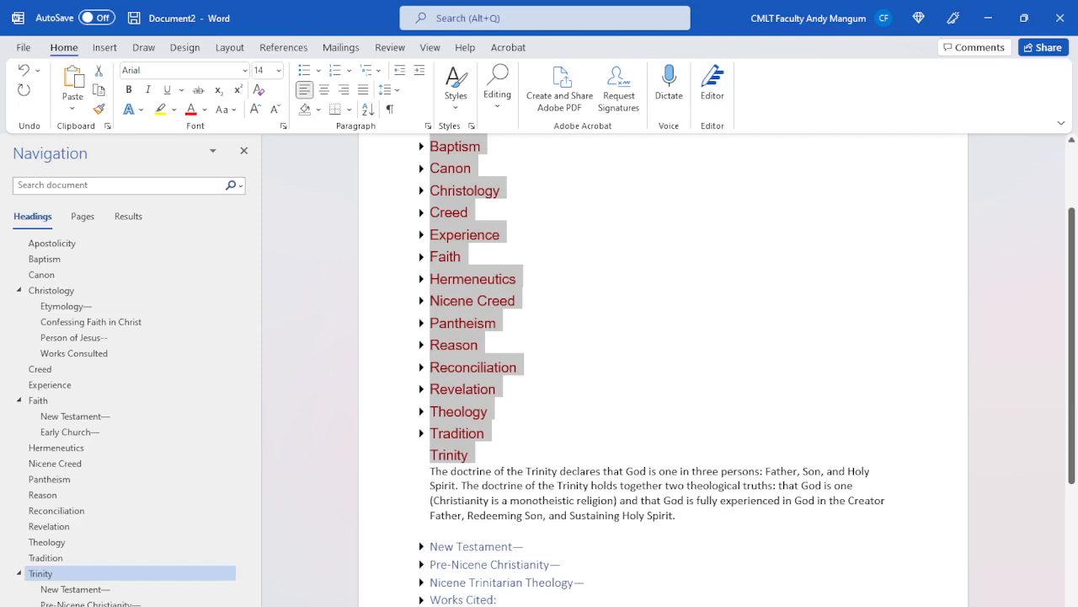
pyautogui.click(431, 529)
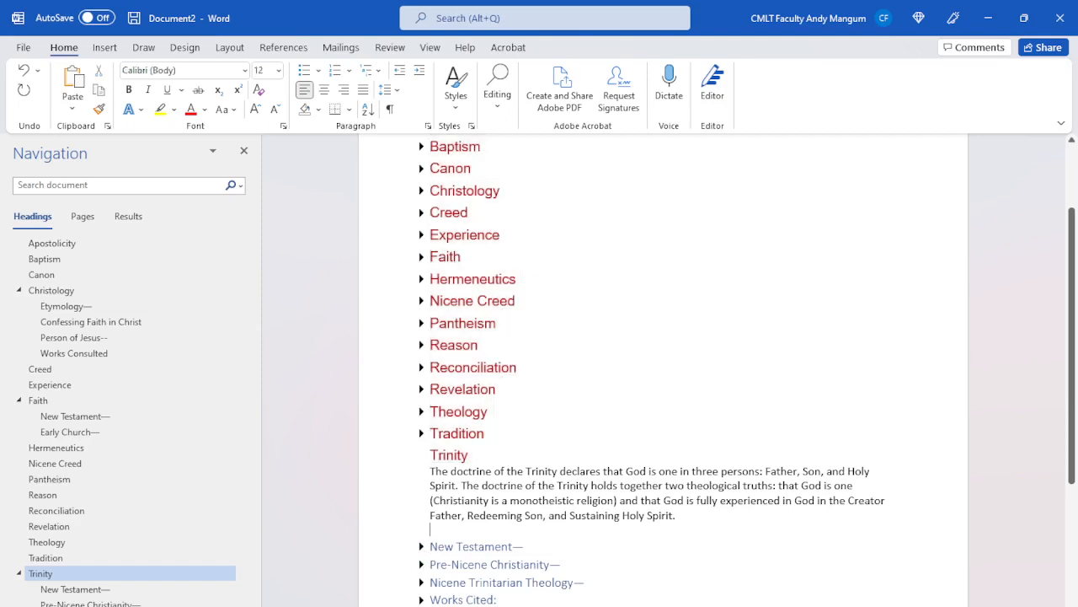
pyautogui.click(423, 455)
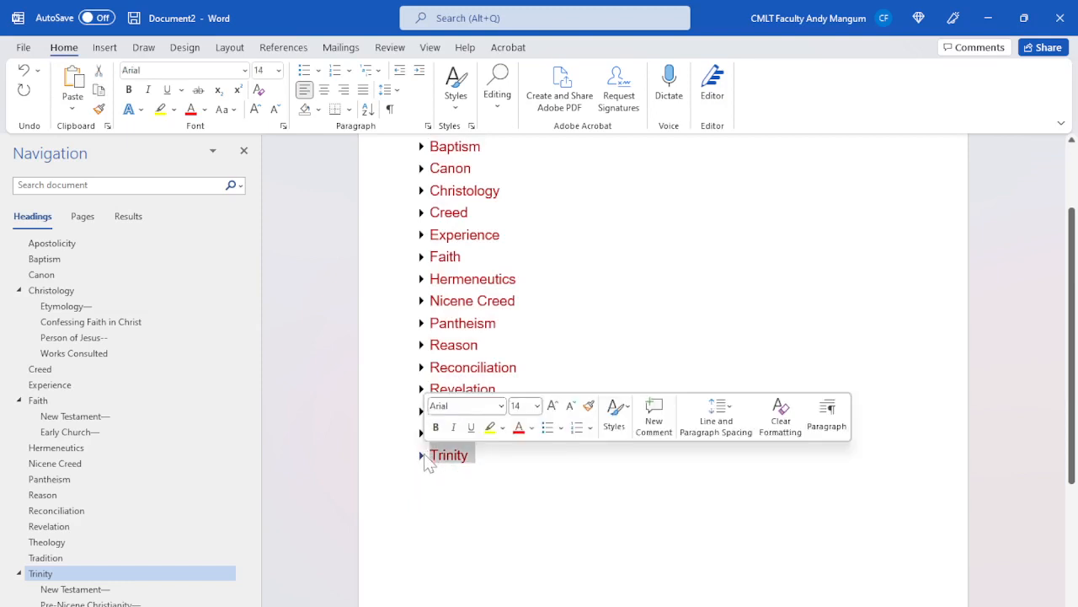
# Expand the Reconciliation heading, review its definition among the collapsed entries, and collapse it again
pyautogui.click(422, 368)
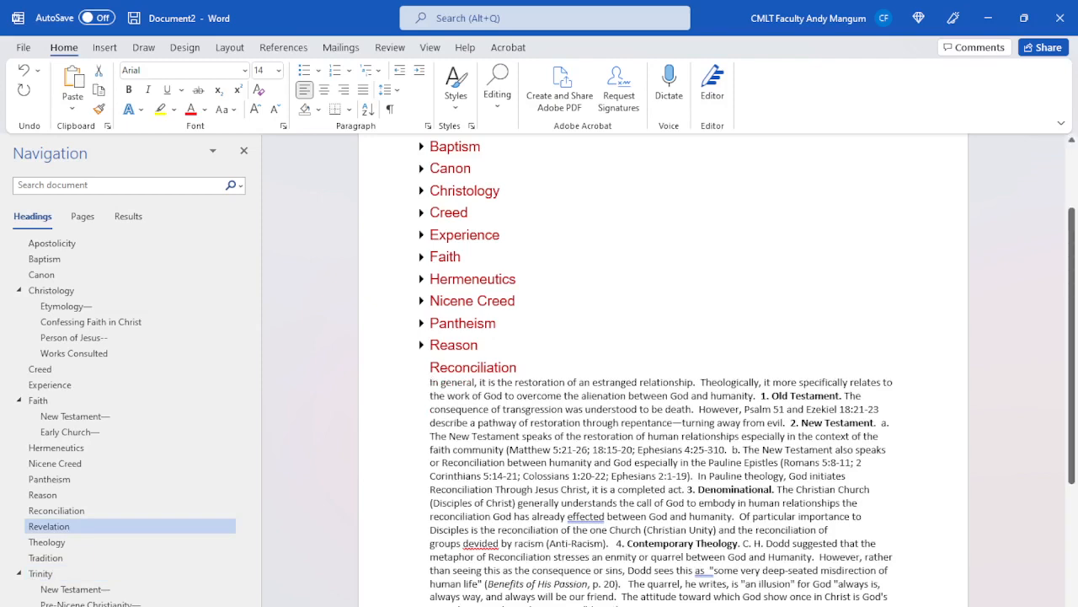
pyautogui.scroll(-3, 663, 373)
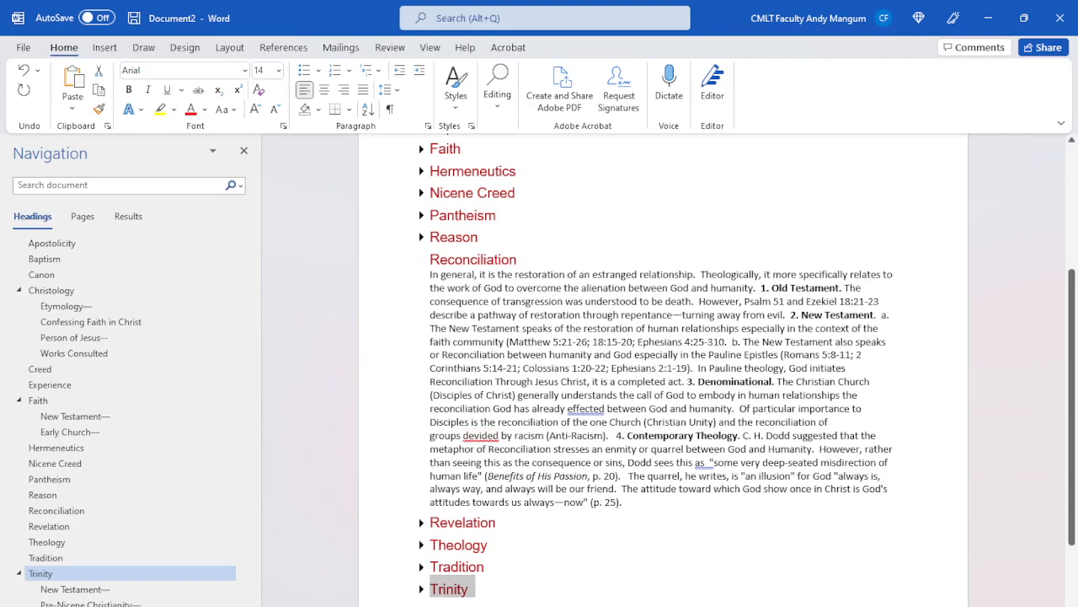
pyautogui.scroll(3, 663, 371)
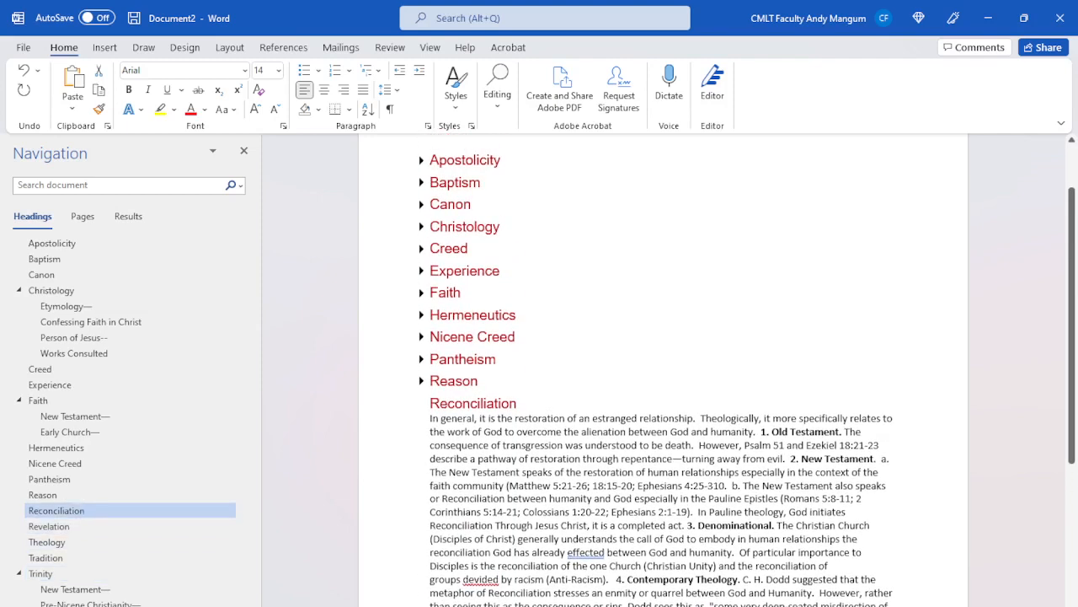
pyautogui.scroll(-5, 663, 371)
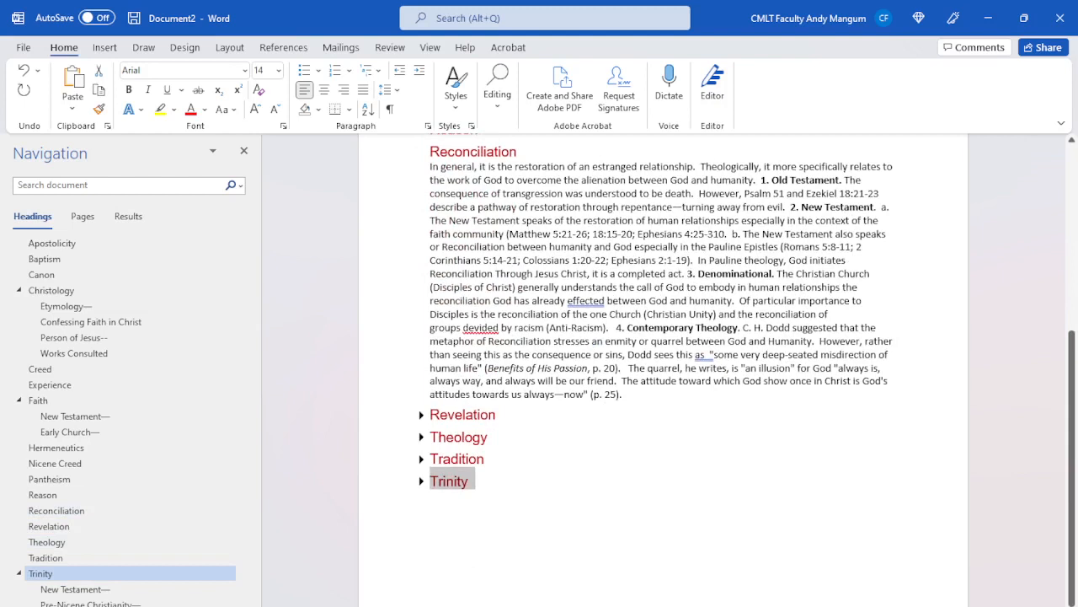
pyautogui.scroll(2, 663, 371)
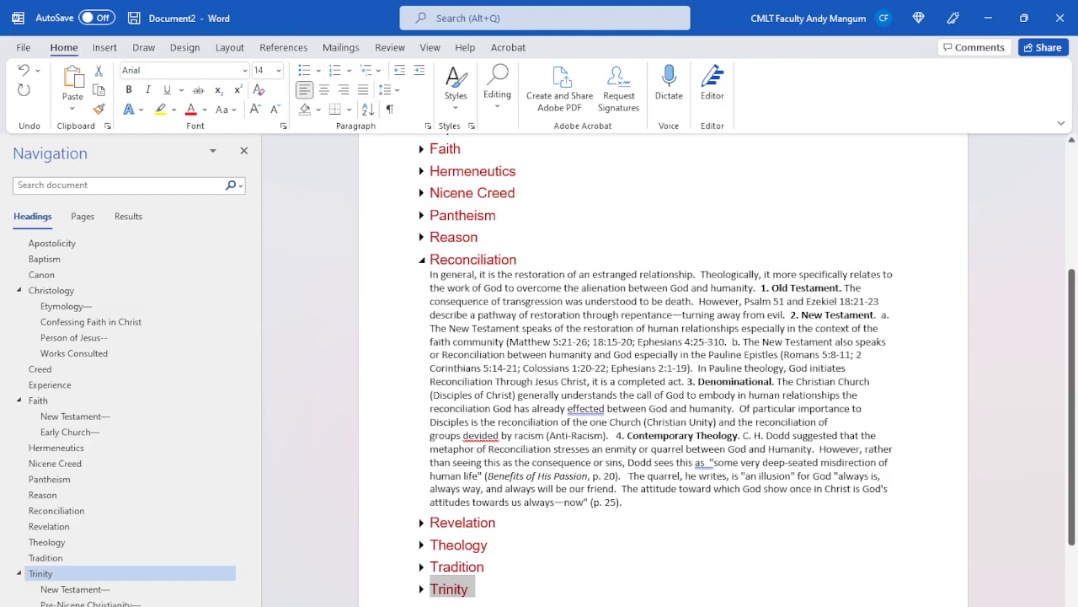
pyautogui.click(421, 260)
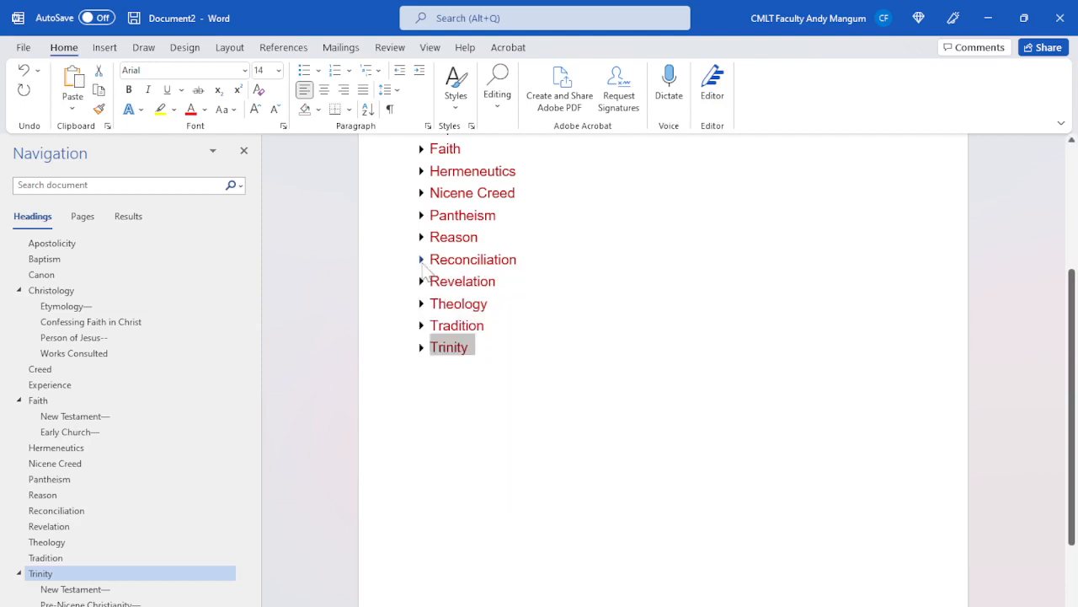